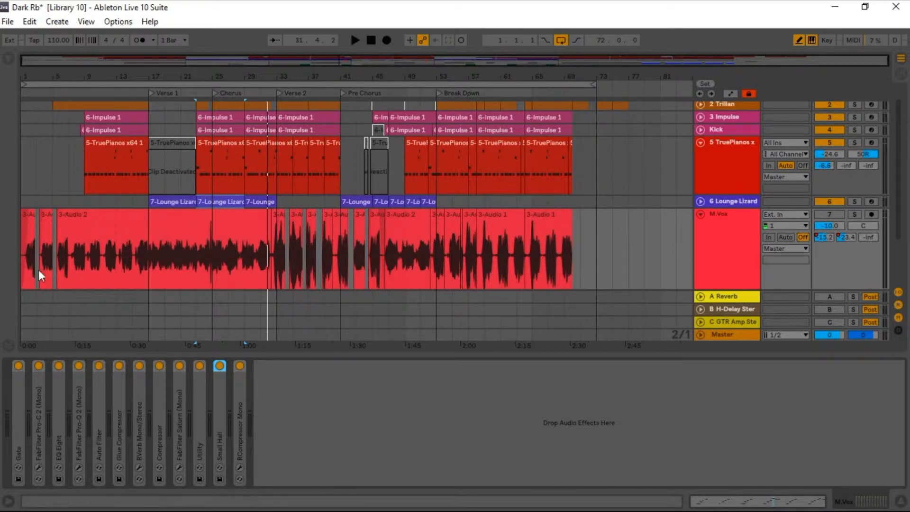
Reactivate the M.Vox track and select its first vocal clip at the start of the song.
scroll(769, 226, down, 3)
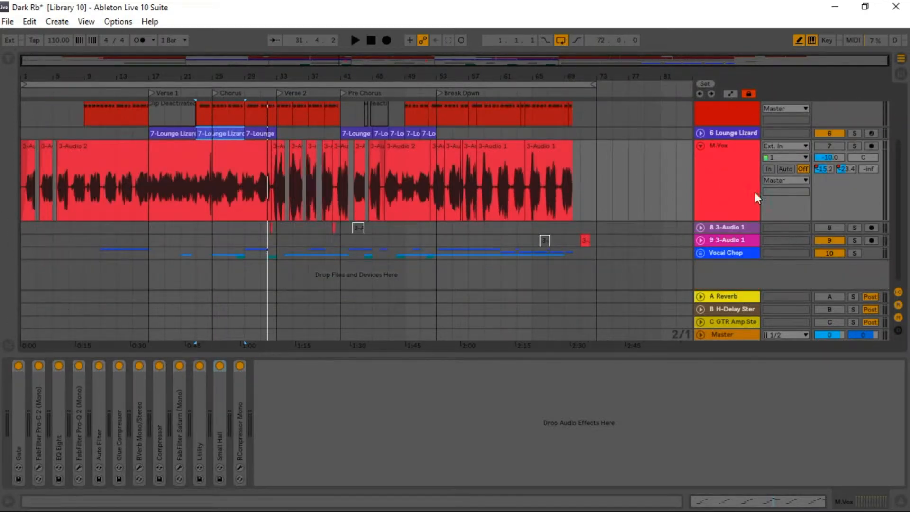
click(832, 147)
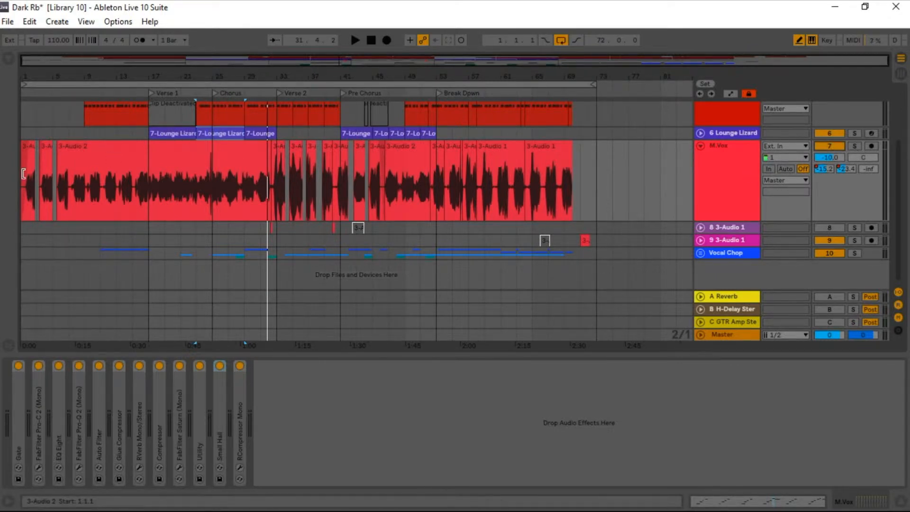
click(21, 196)
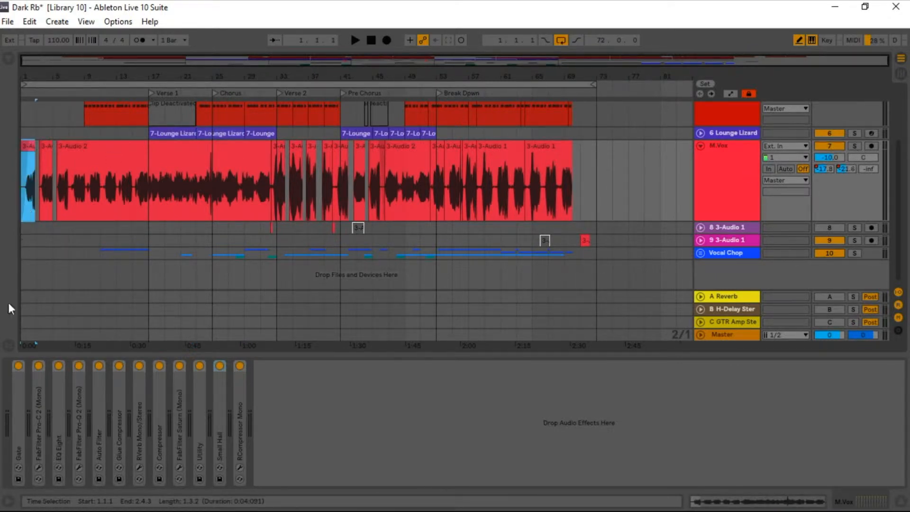
Bypass every effect in the M.Vox device chain except the Gate.
click(38, 366)
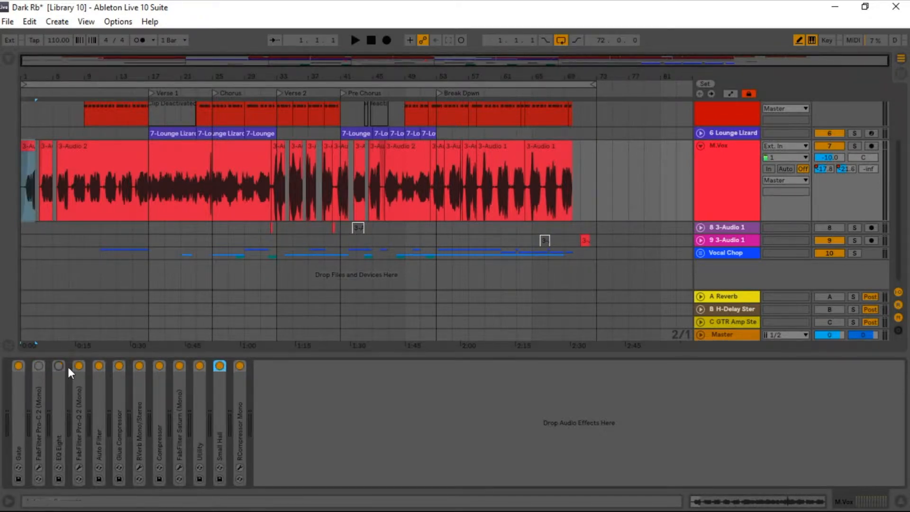
click(278, 372)
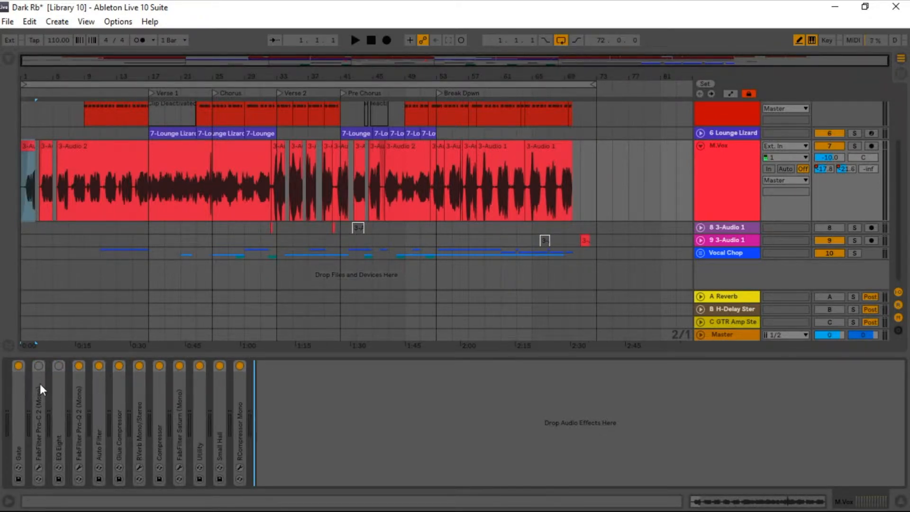
click(78, 365)
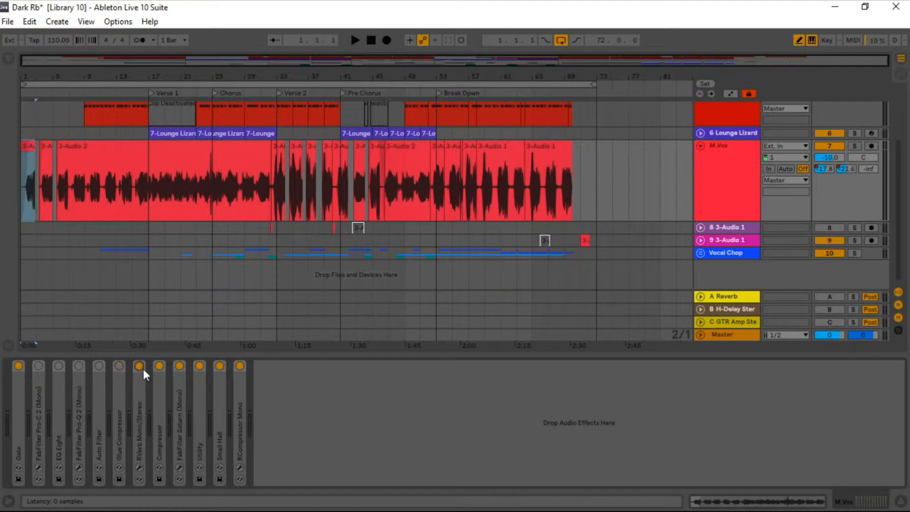
click(201, 365)
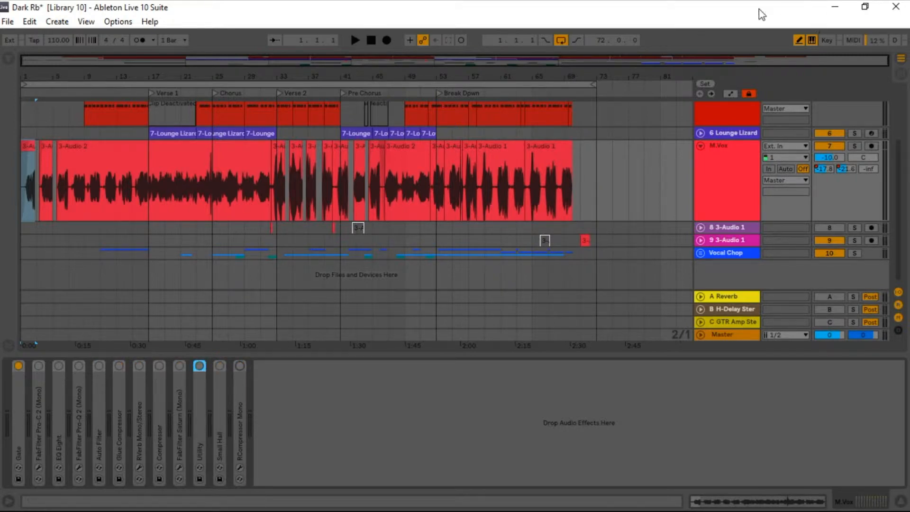
Solo the M.Vox track and play the vocal from the beginning of the song.
click(853, 147)
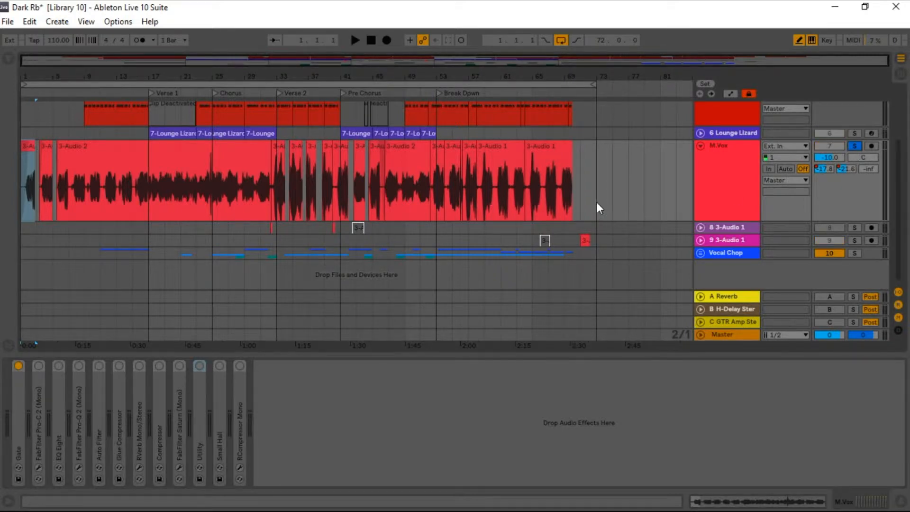
scroll(595, 203, up, 3)
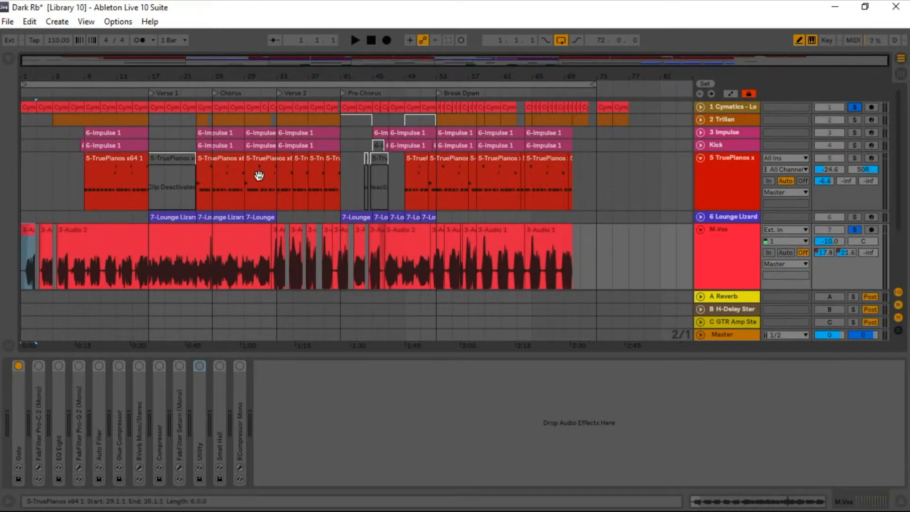
key(space)
scroll(223, 208, down, 3)
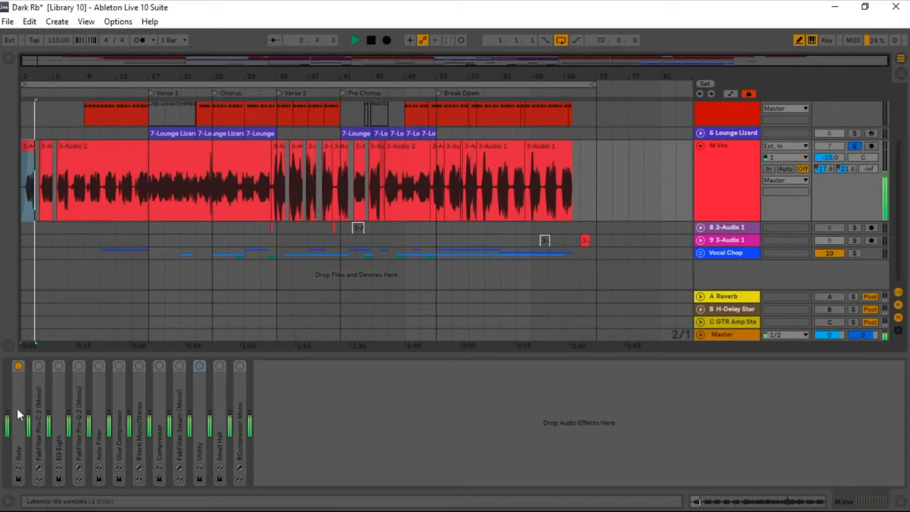
key(space)
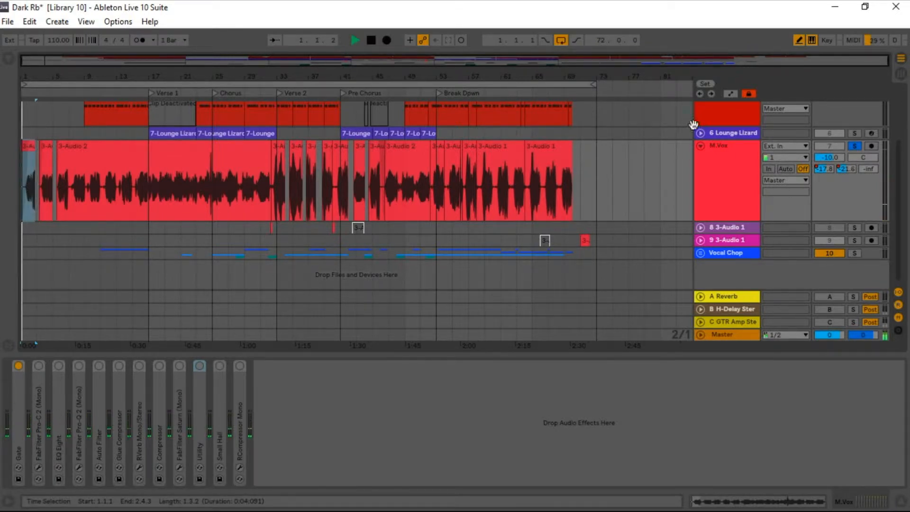
Disable the M.Vox track's sends to the A Reverb and B H-Delay return tracks.
right_click(821, 169)
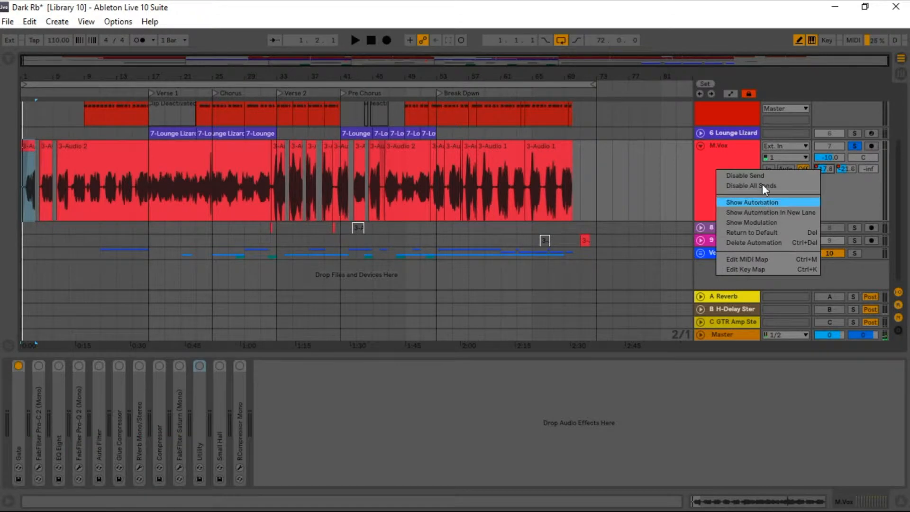
click(755, 175)
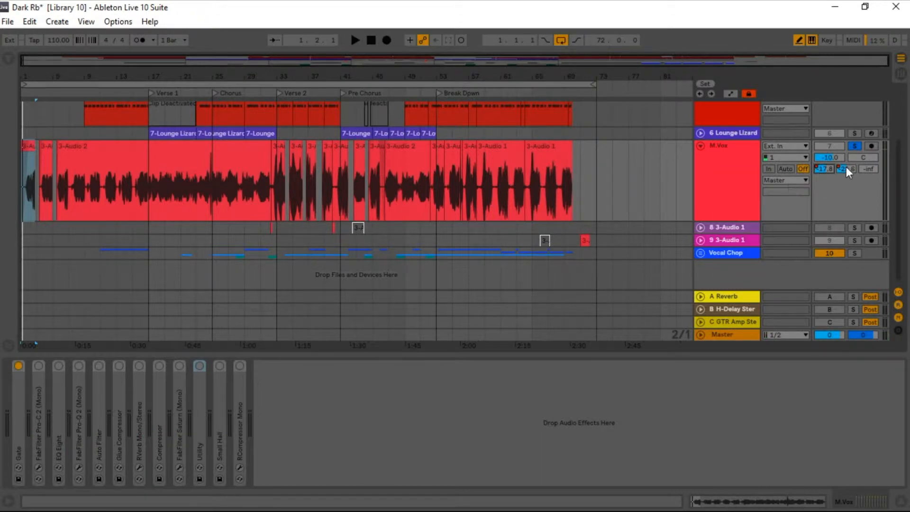
right_click(844, 172)
click(789, 179)
Play the dry soloed vocal and expand the Gate to watch its level display.
key(space)
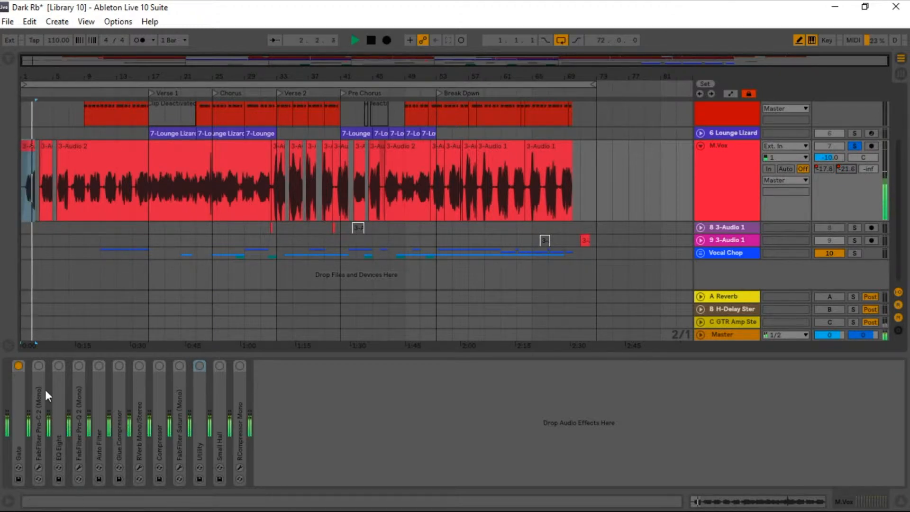
double_click(20, 408)
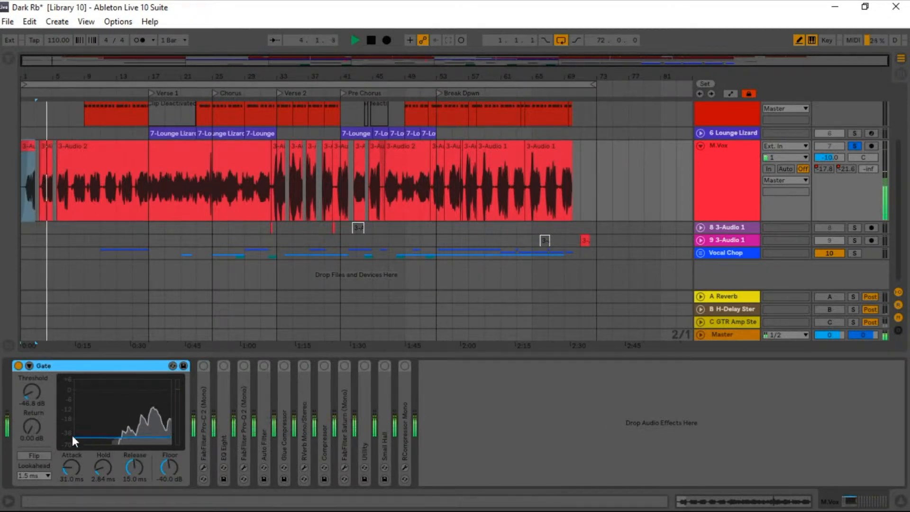
key(space)
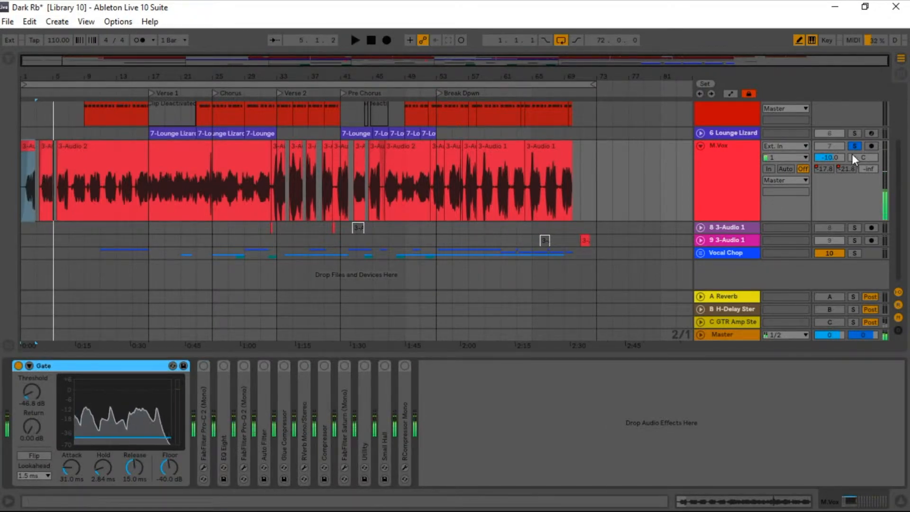
click(854, 145)
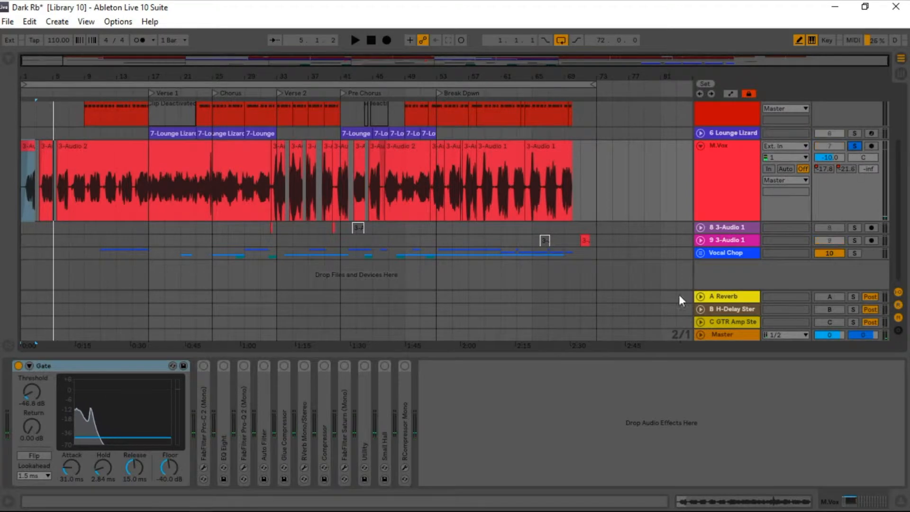
Listen to the vocal with the Gate bypassed, stop playback and switch the Gate back on.
key(space)
click(18, 365)
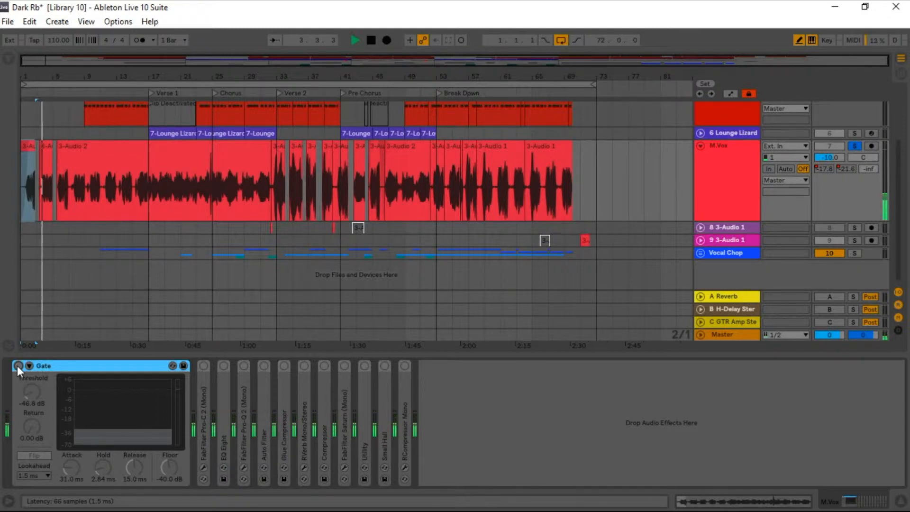
key(space)
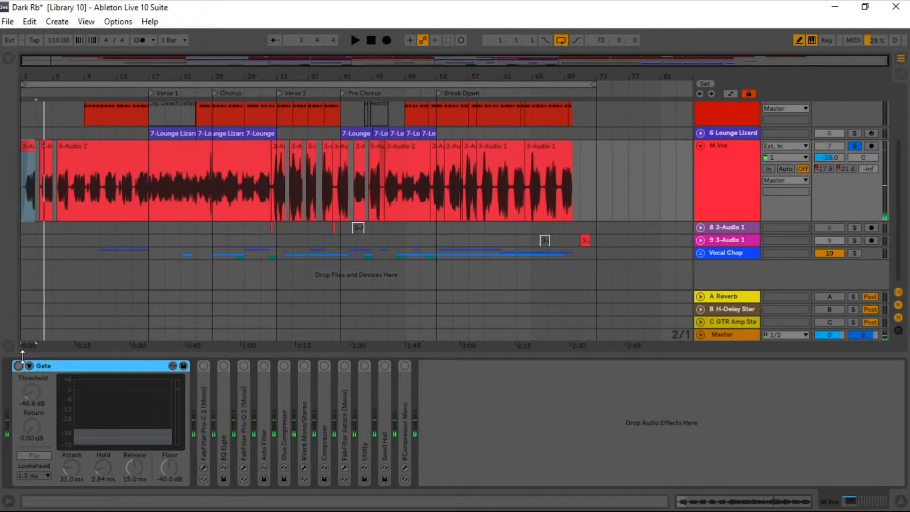
click(20, 366)
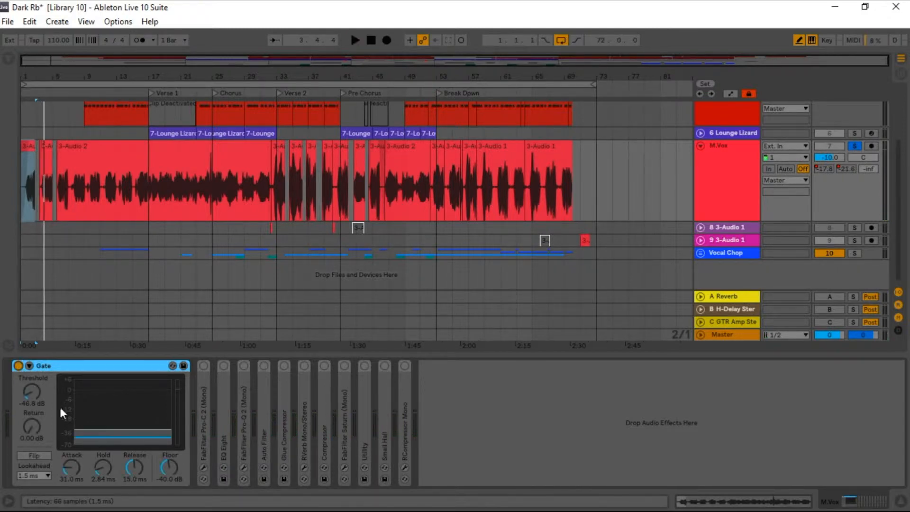
Collapse the Gate, enable FabFilter Pro-C 2 on the vocal and open its plug-in window.
double_click(92, 364)
key(space)
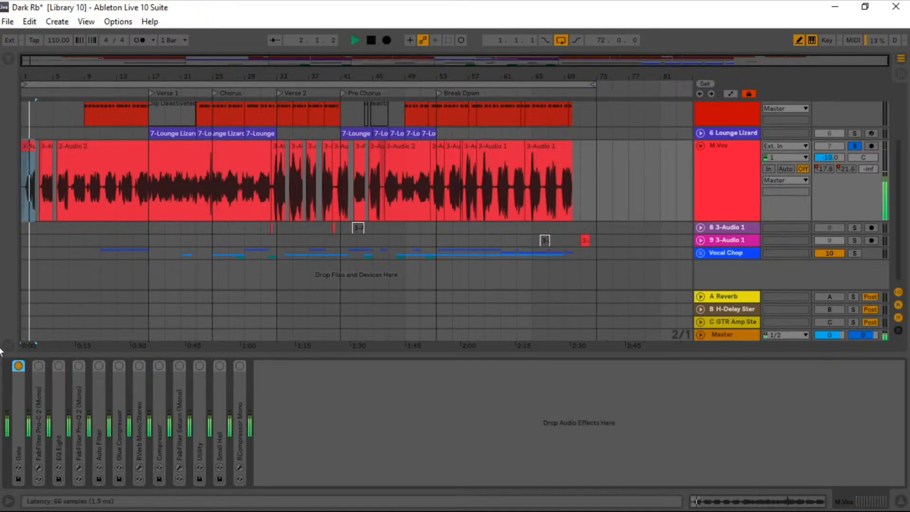
double_click(32, 404)
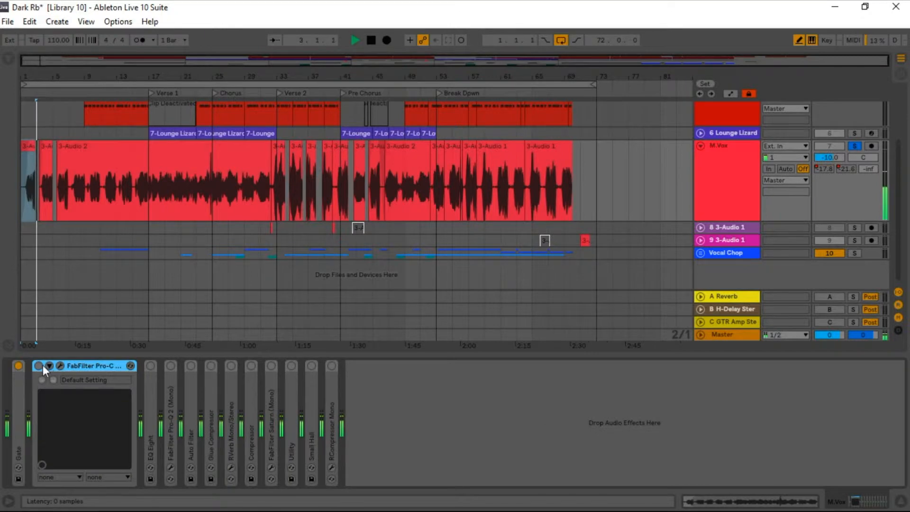
click(60, 365)
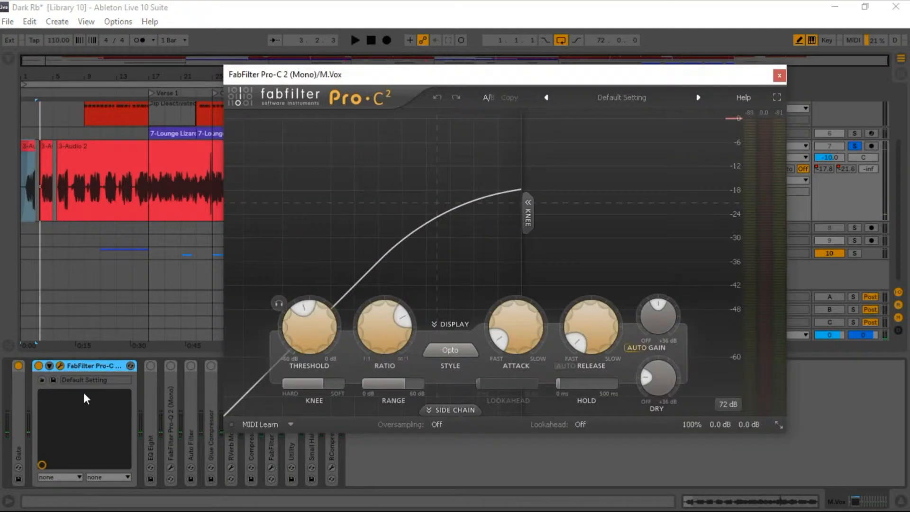
Review the Pro-C 2 compression styles, its compact and expanded display, and the Threshold setting.
click(456, 351)
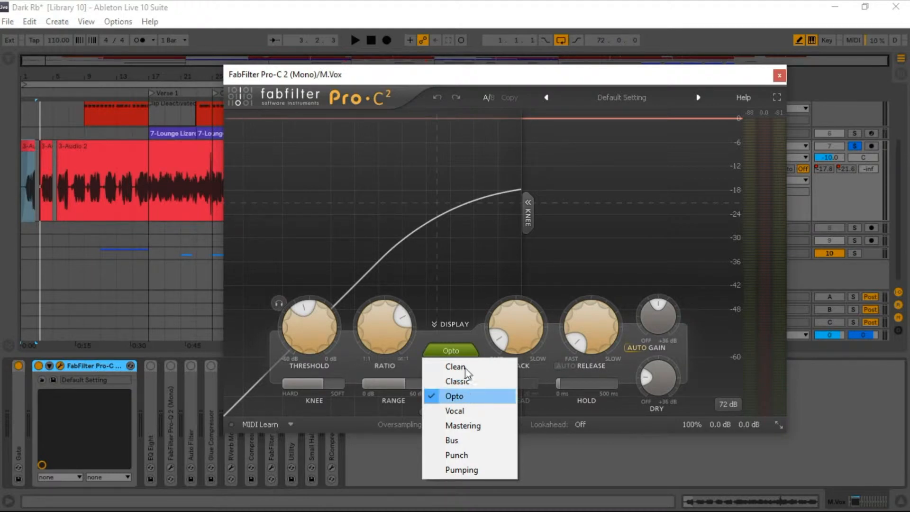
click(446, 324)
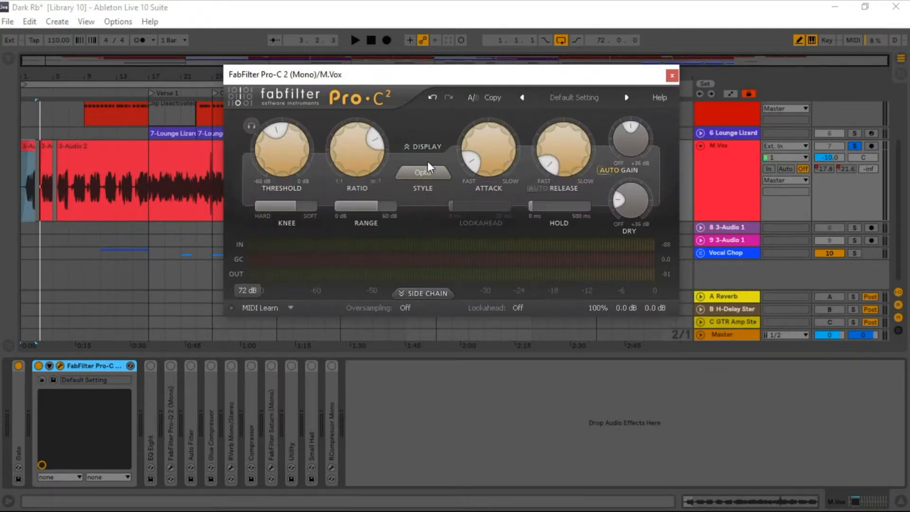
click(422, 145)
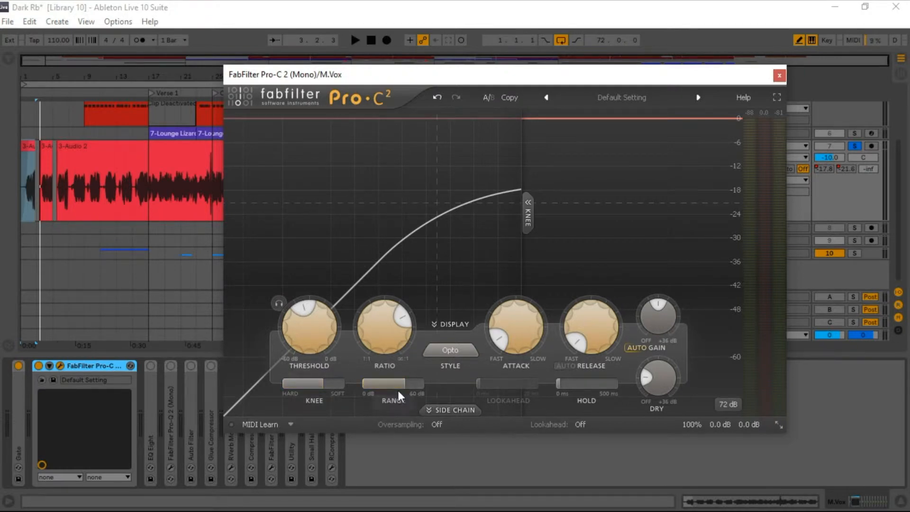
mouse_move(301, 317)
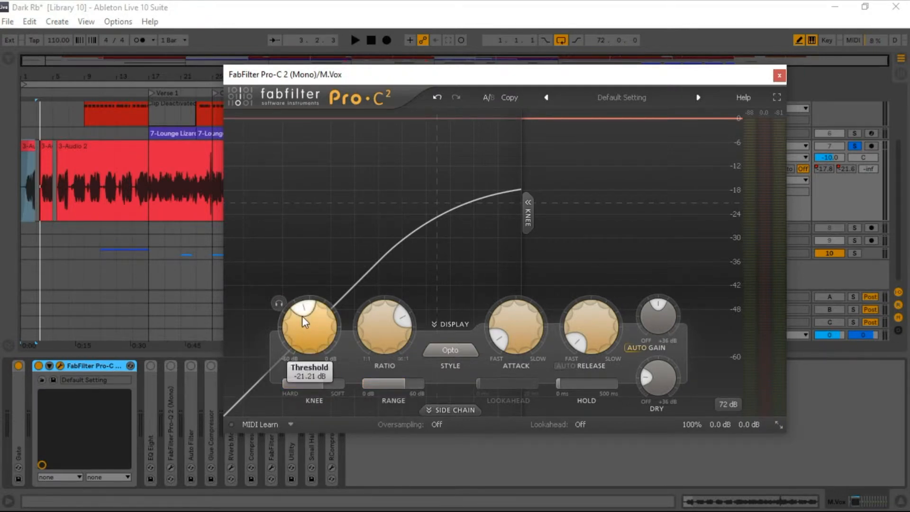
Move the Pro-C 2 window aside to examine the vocal waveform up close, and bring the window back.
drag(436, 75, 414, 300)
drag(204, 71, 262, 112)
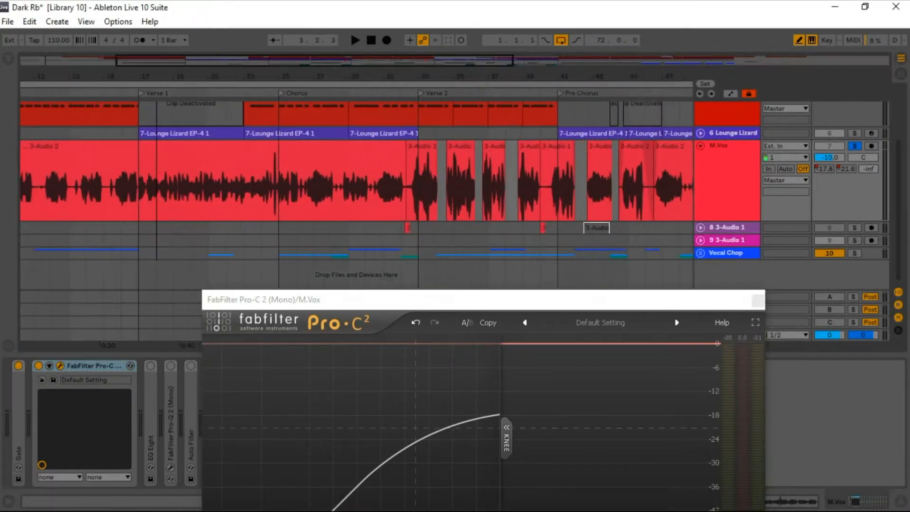
drag(481, 71, 462, 164)
drag(365, 73, 362, 28)
drag(390, 297, 316, 83)
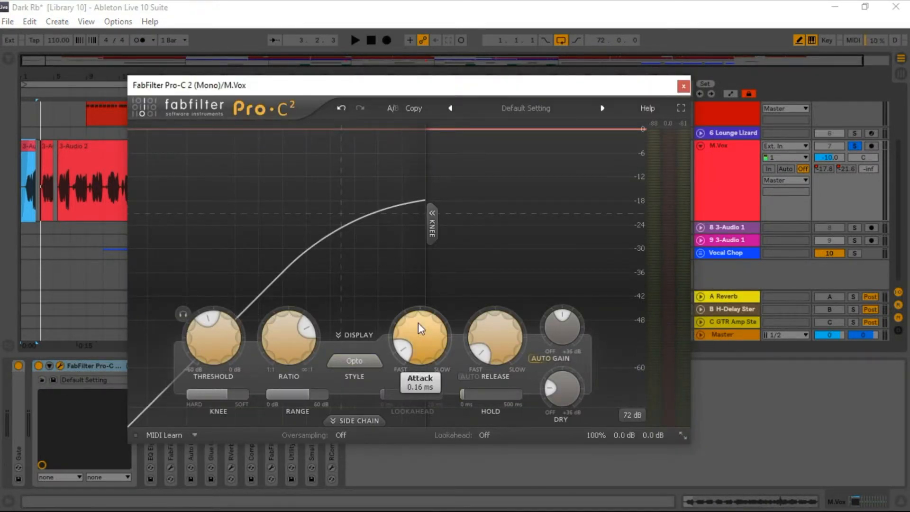
Uncover the full vocal arrangement behind the Pro-C 2 window once more, and close the plug-in window.
drag(389, 91, 382, 239)
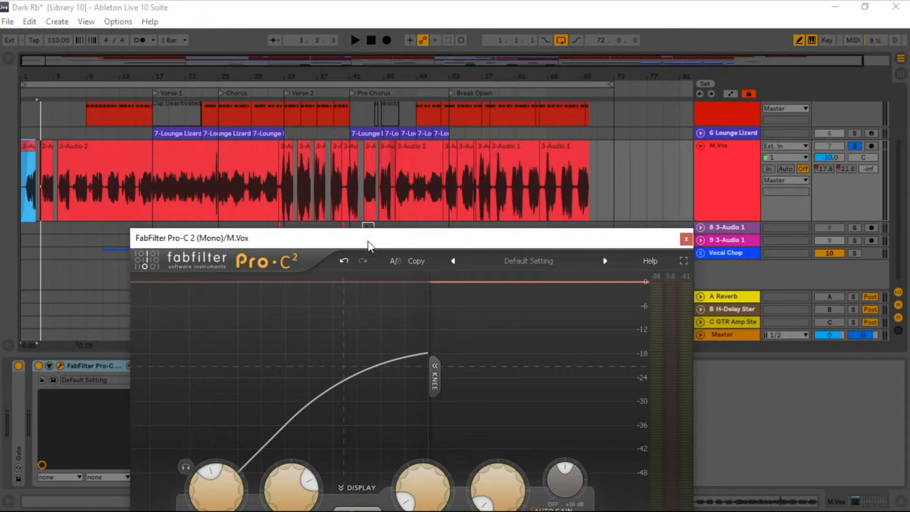
drag(352, 246, 350, 88)
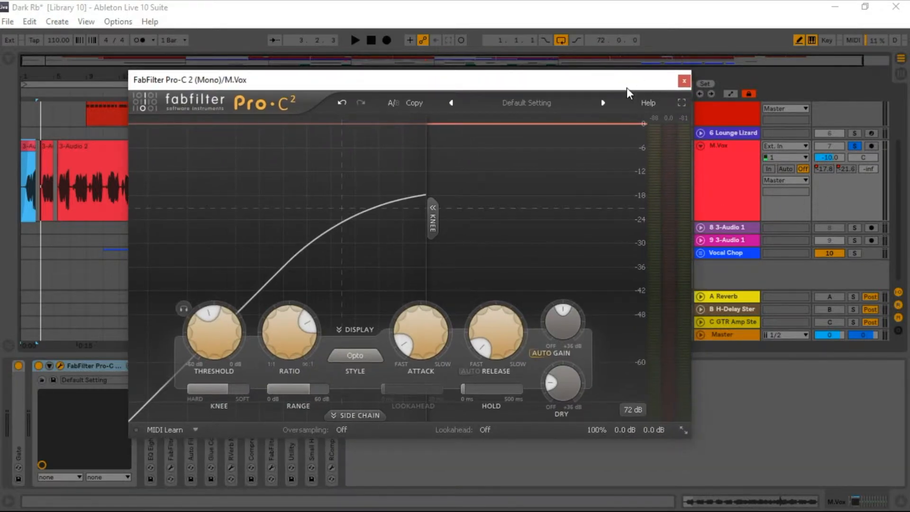
click(682, 82)
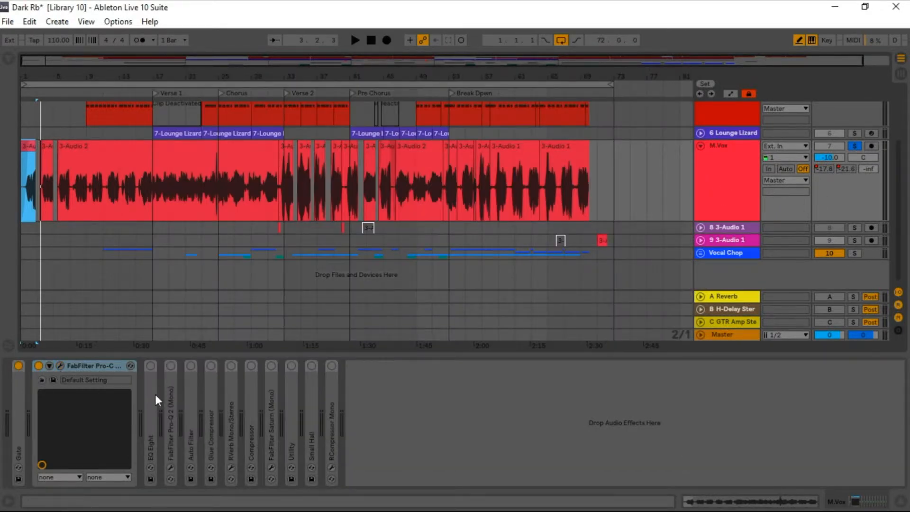
Expand and enable EQ Eight on the vocal, start playback and relocate to the start of Verse 1.
double_click(147, 411)
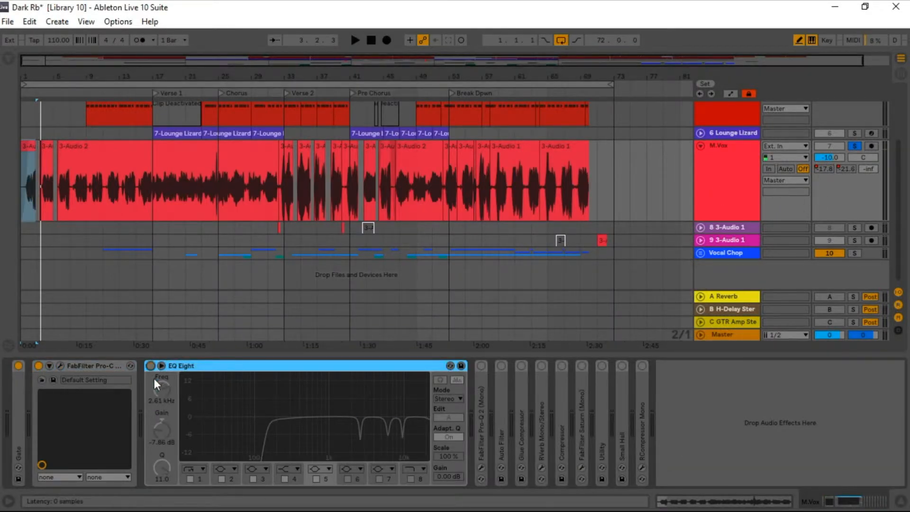
key(space)
click(70, 200)
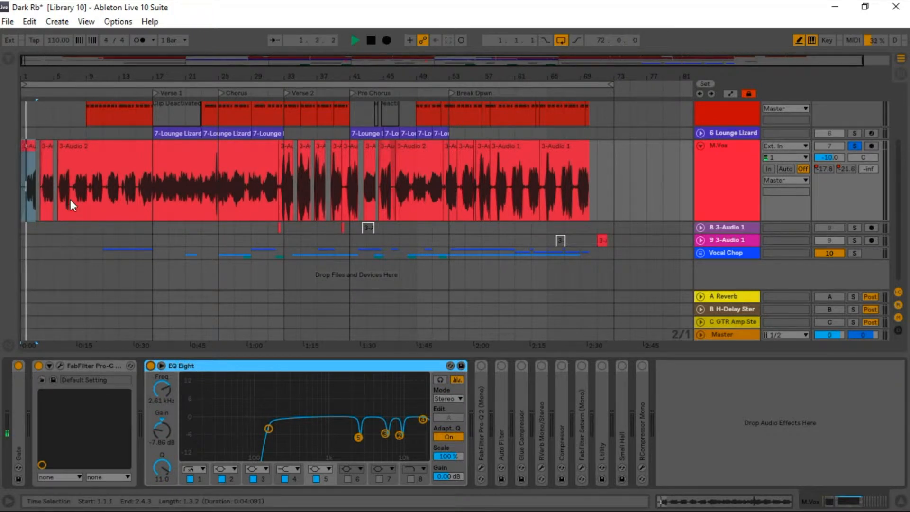
click(149, 199)
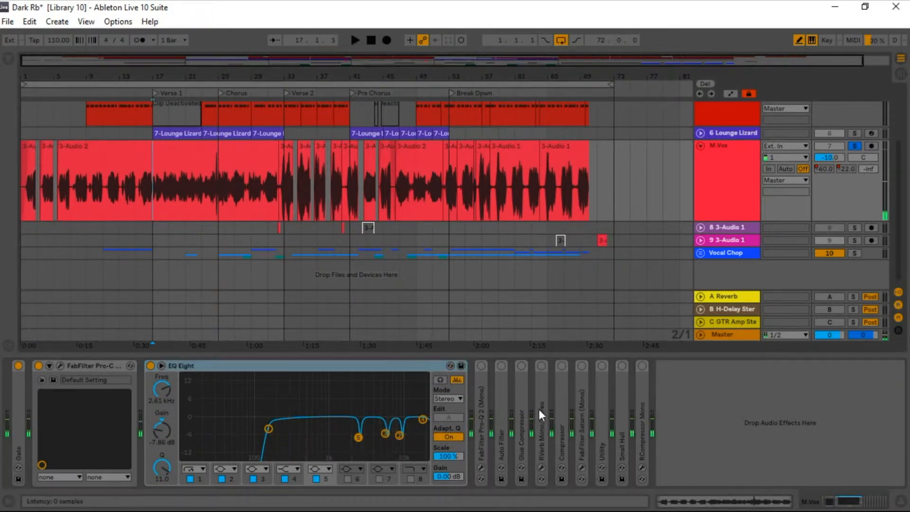
Audition the vocal from Verse 1 with EQ Eight bypassed for comparison, and re-enable EQ Eight.
key(space)
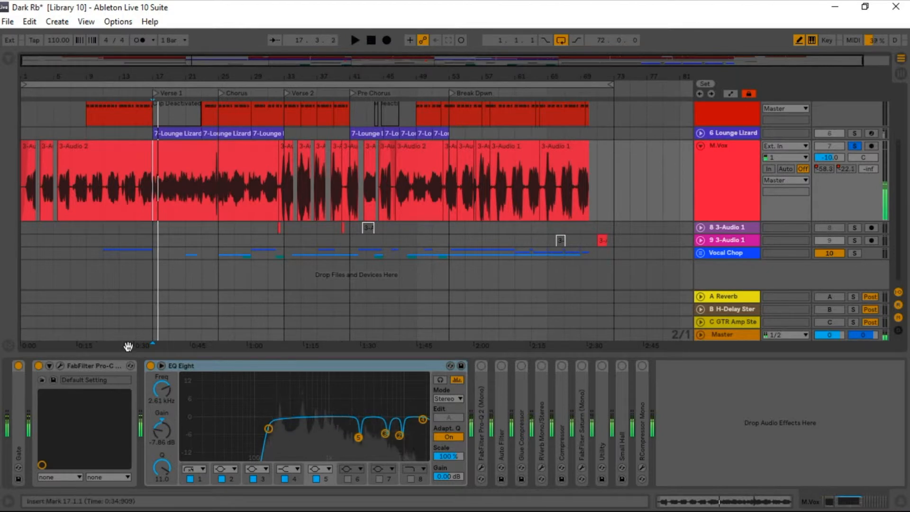
click(150, 366)
key(space)
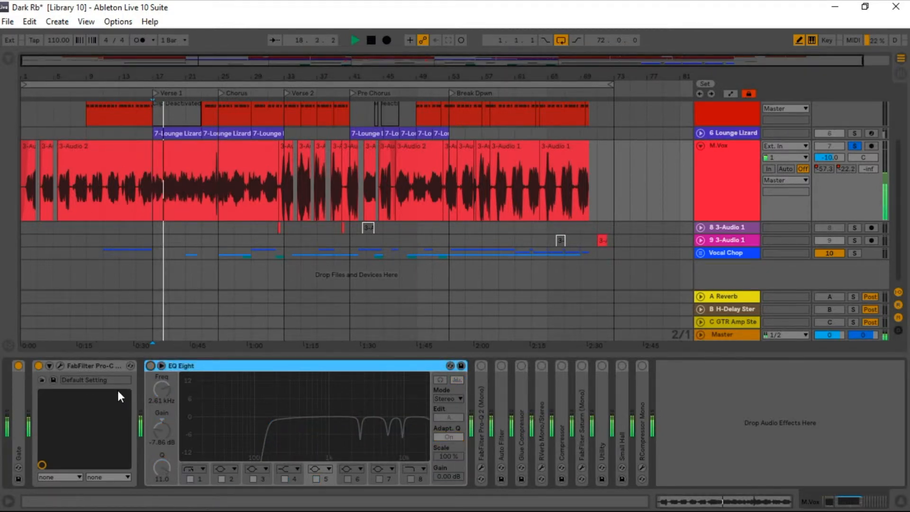
key(space)
click(150, 365)
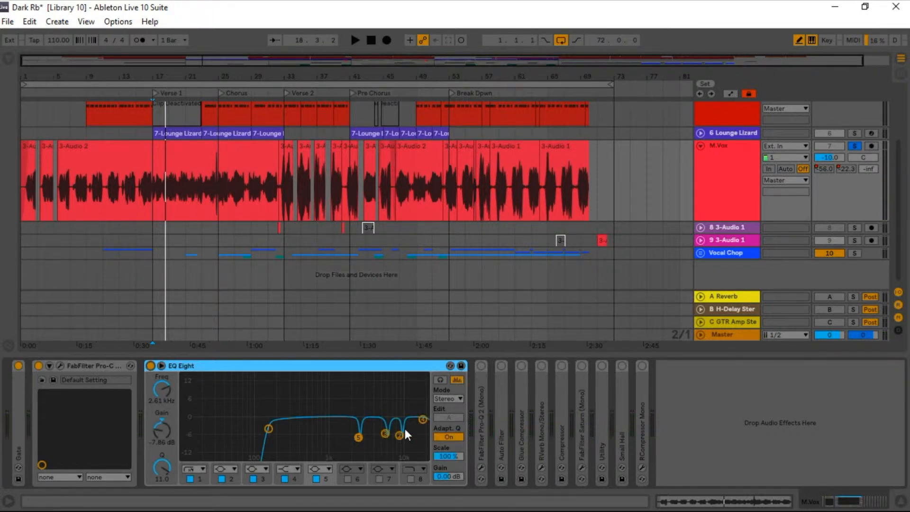
Examine EQ Eight's notches and low-cut band 1, collapse Pro-C 2, and play the vocal from Verse 1.
drag(334, 454, 419, 406)
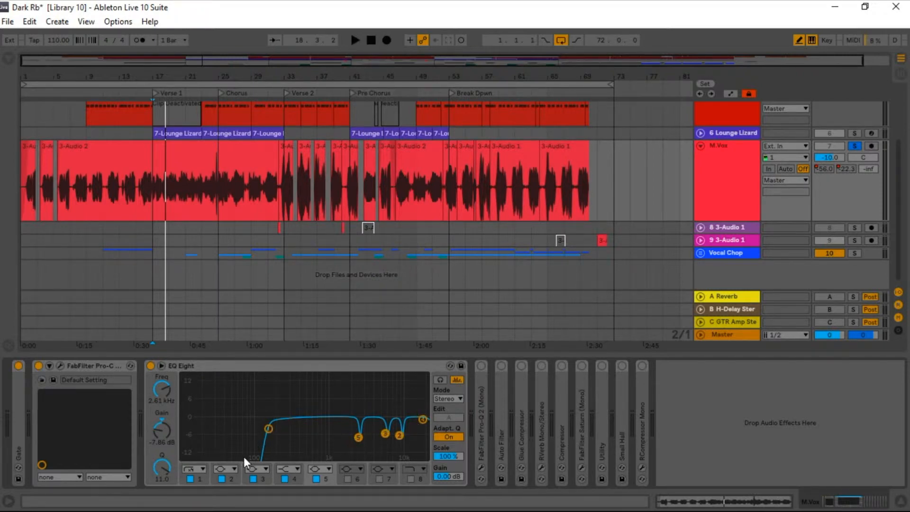
click(268, 428)
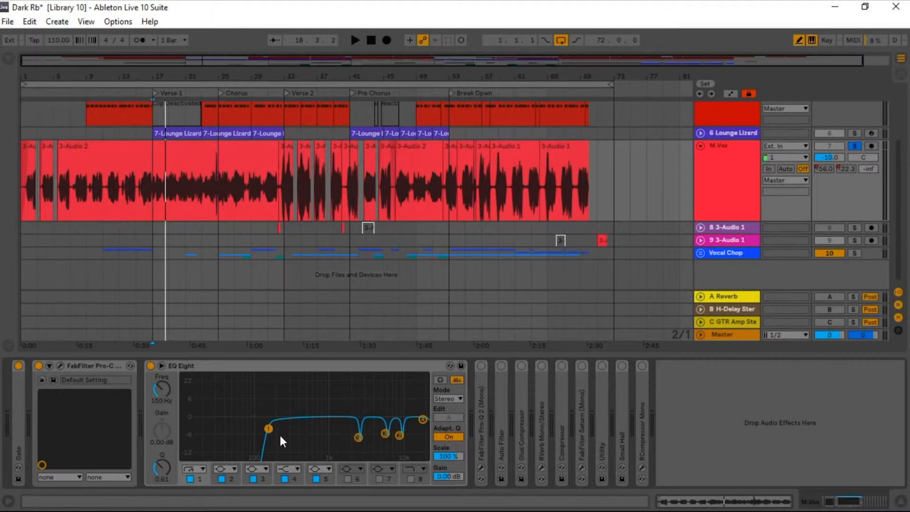
double_click(94, 365)
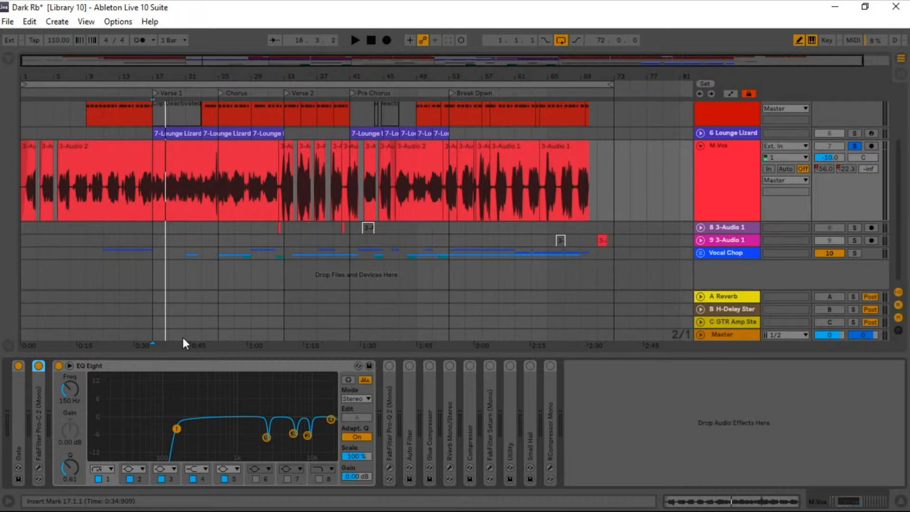
key(space)
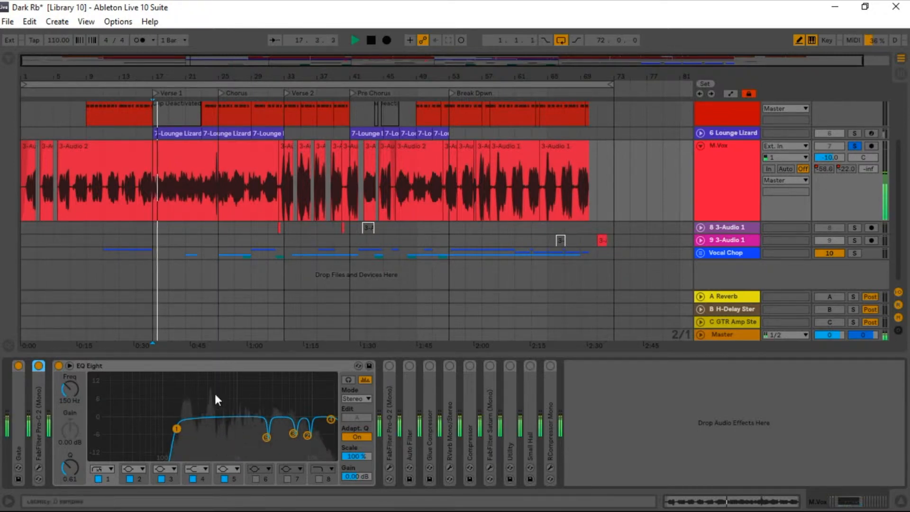
Collapse EQ Eight and stop playback, and enable FabFilter Pro-Q 2 with its plug-in window open.
double_click(251, 368)
key(space)
click(78, 366)
click(83, 409)
double_click(79, 400)
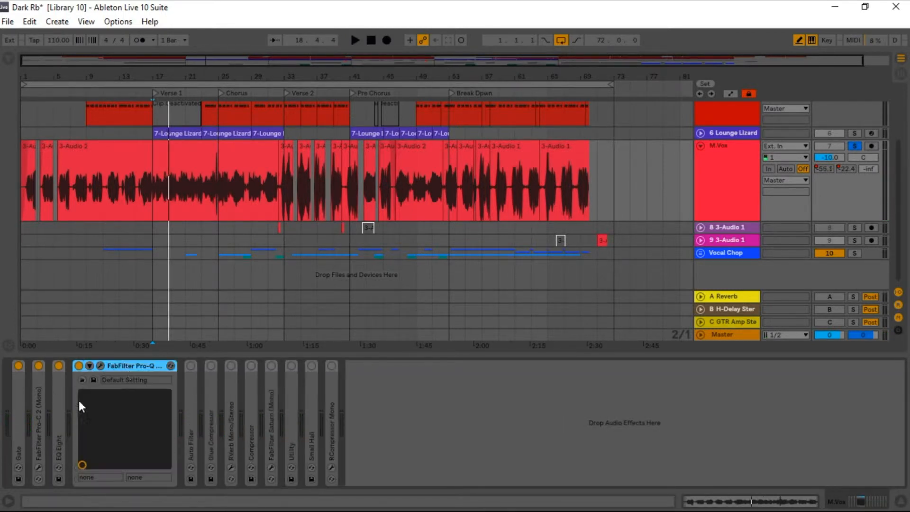
click(99, 366)
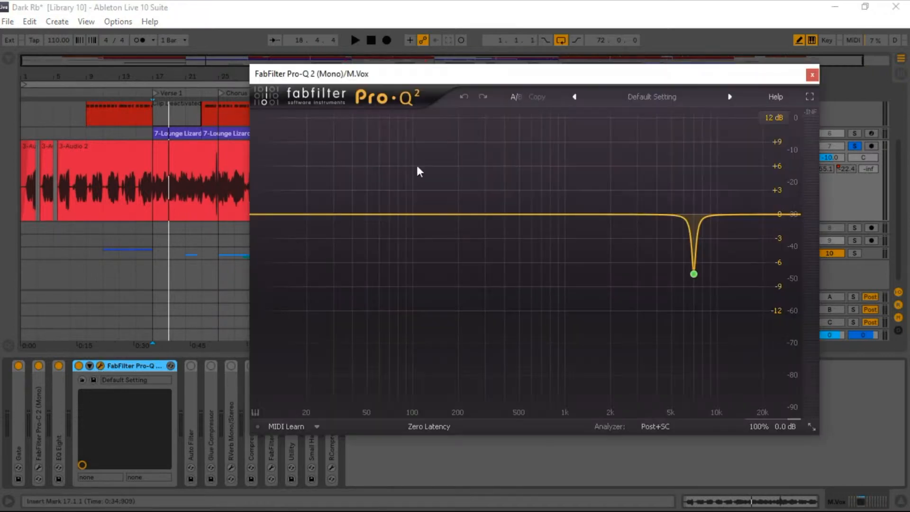
Play the vocal through Pro-Q 2 to examine its spectrum and narrow cut, and close the plug-in window.
key(space)
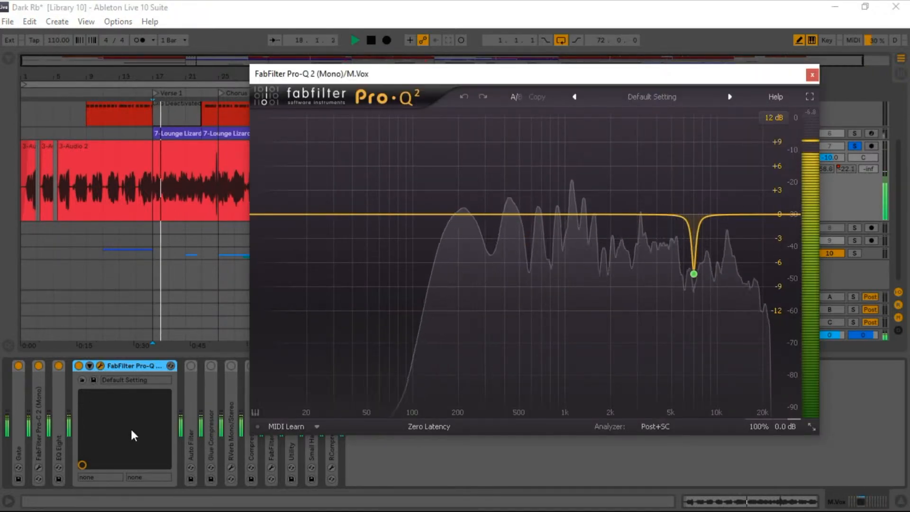
key(space)
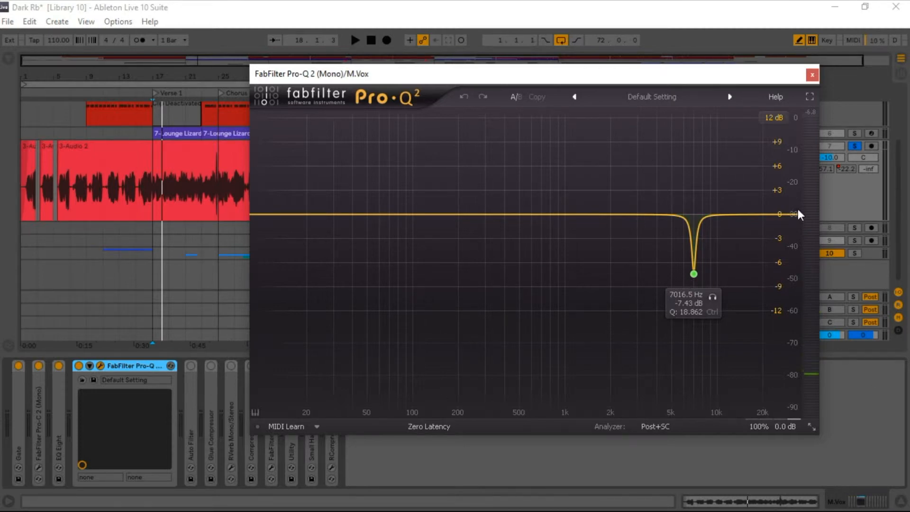
click(812, 75)
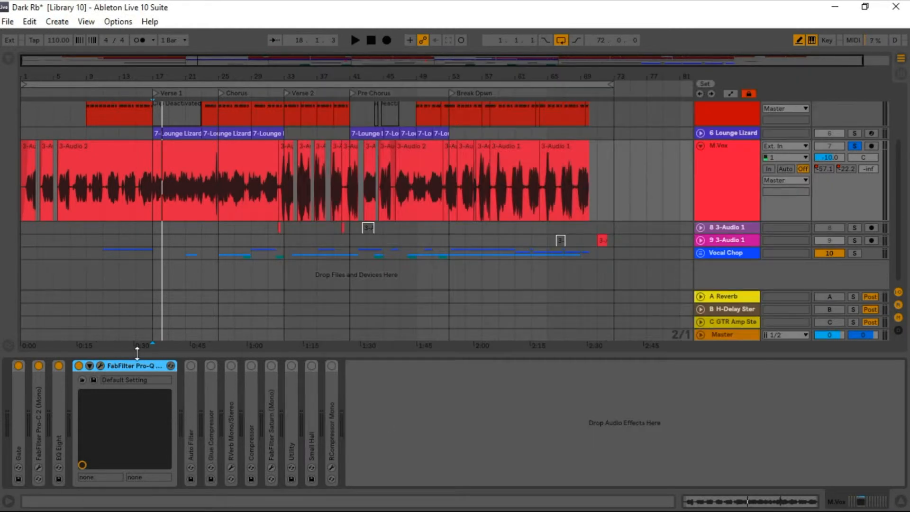
Enable Auto Filter on the vocal and expand it in place of Pro-Q 2.
key(space)
click(191, 365)
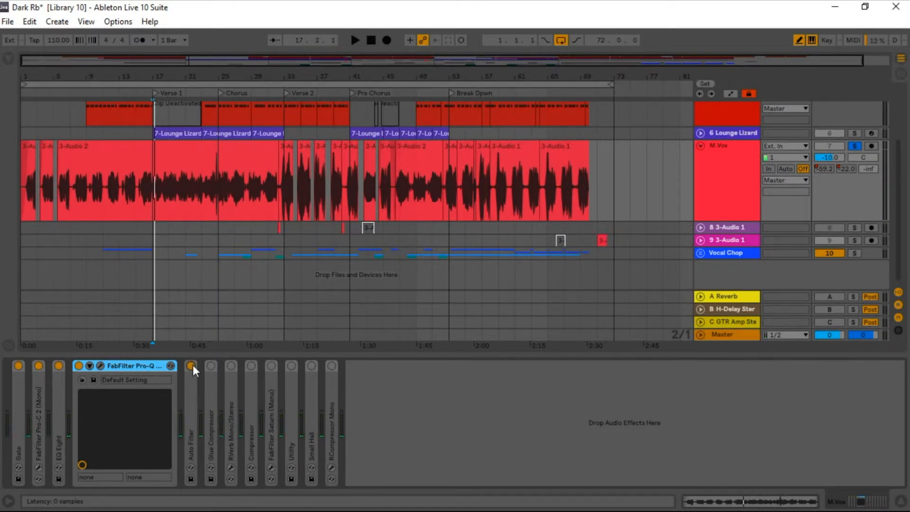
double_click(142, 365)
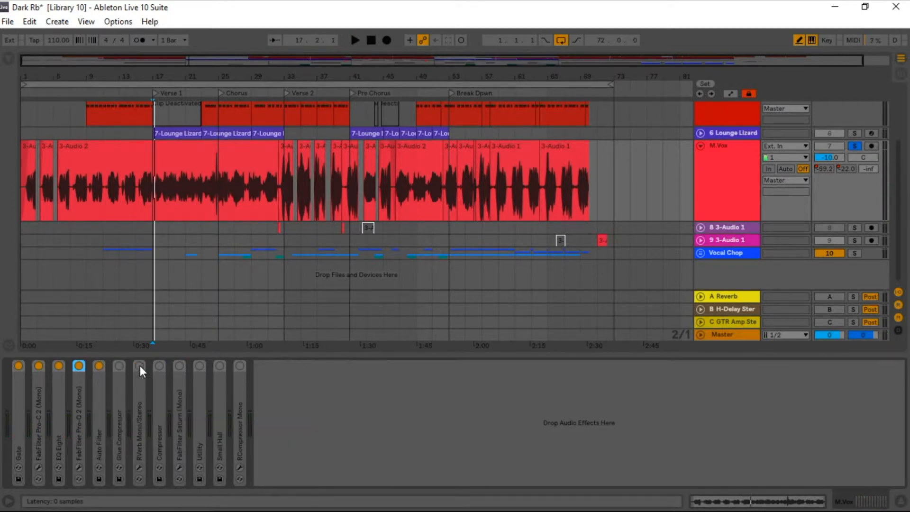
double_click(98, 407)
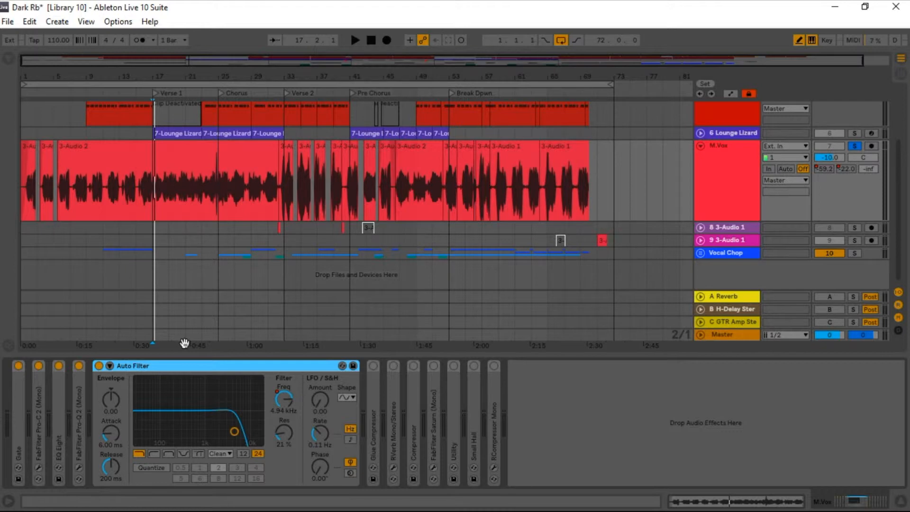
Unsolo M.Vox and play the song from the very beginning to audition the automated Auto Filter sweep.
key(space)
click(851, 145)
key(space)
key(space)
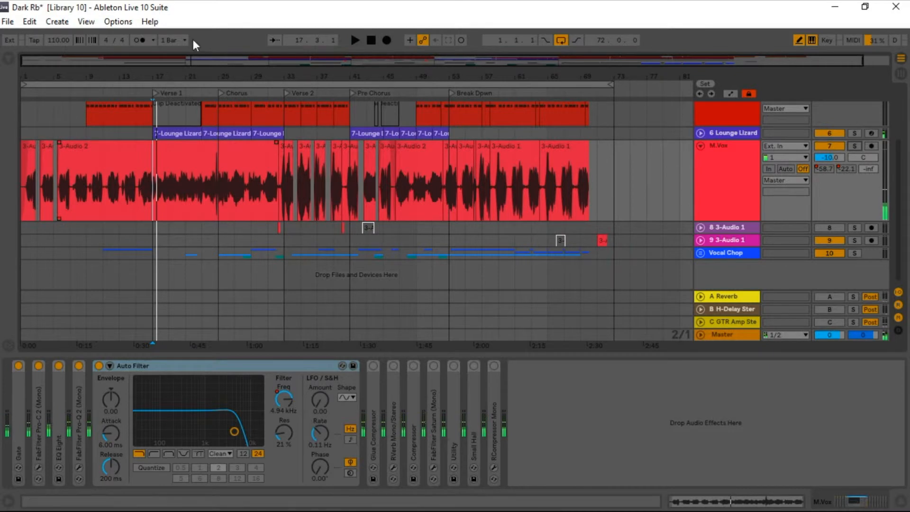
click(371, 40)
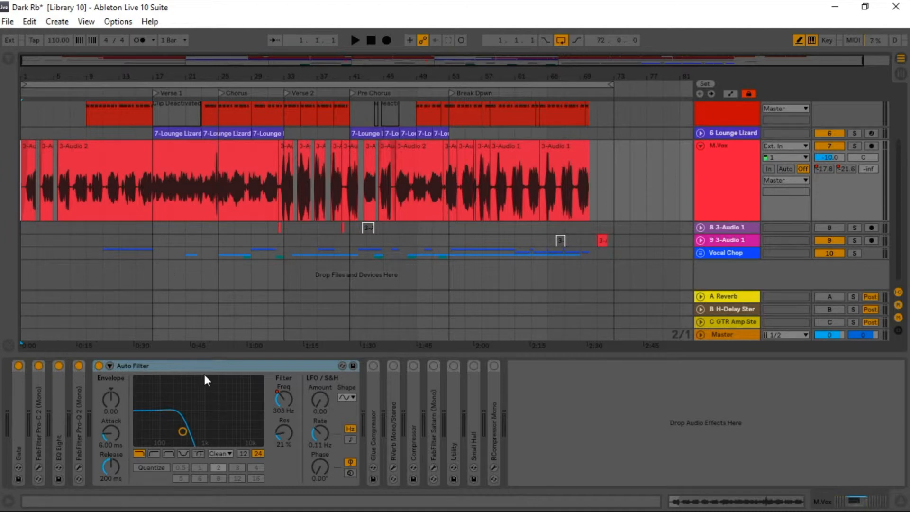
key(space)
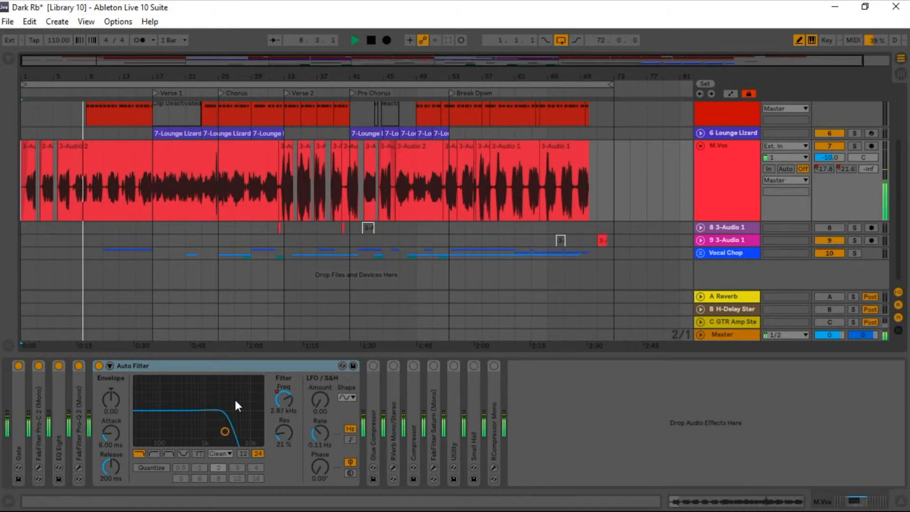
key(space)
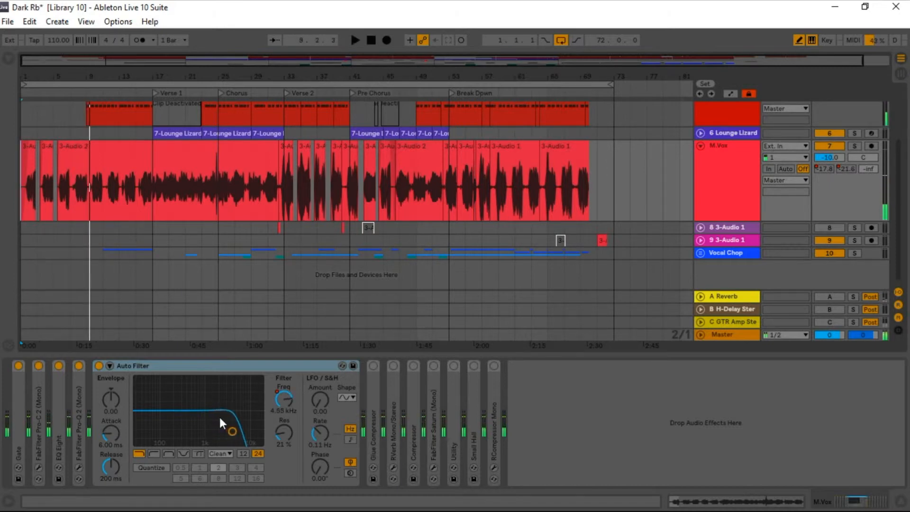
Expand and enable Glue Compressor in place of Auto Filter, and play the soloed M.Vox track from bar 9.
double_click(200, 367)
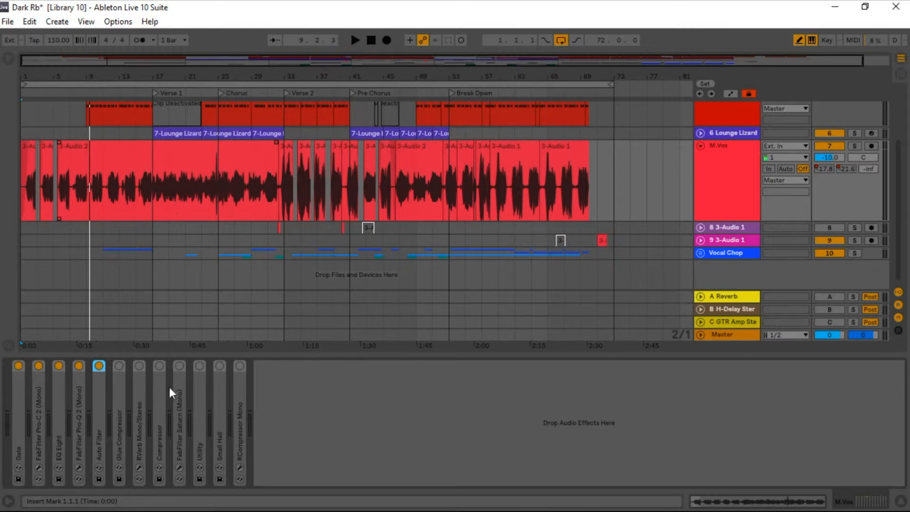
double_click(116, 415)
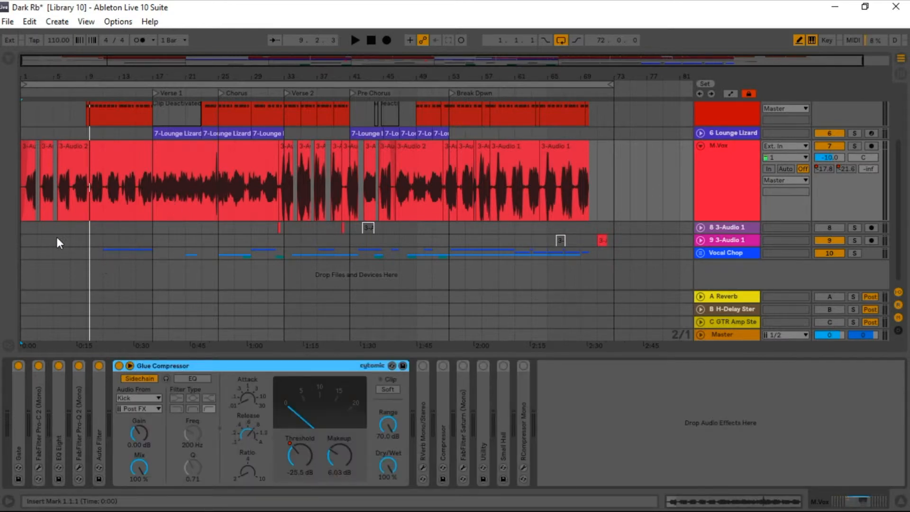
scroll(284, 183, up, 5)
click(854, 145)
click(854, 229)
click(86, 270)
key(space)
scroll(140, 314, down, 3)
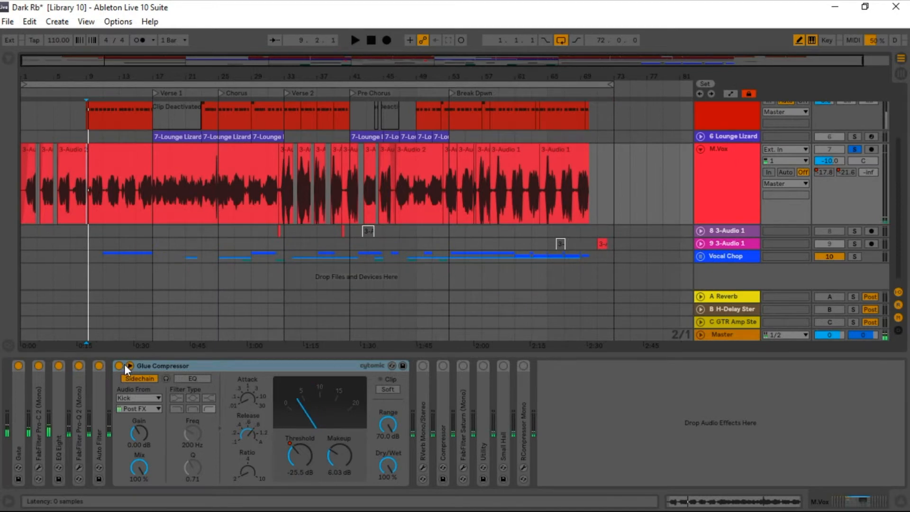
Compare the soloed vocal with Glue Compressor bypassed and enabled, leaving it on, and stop playback.
click(120, 365)
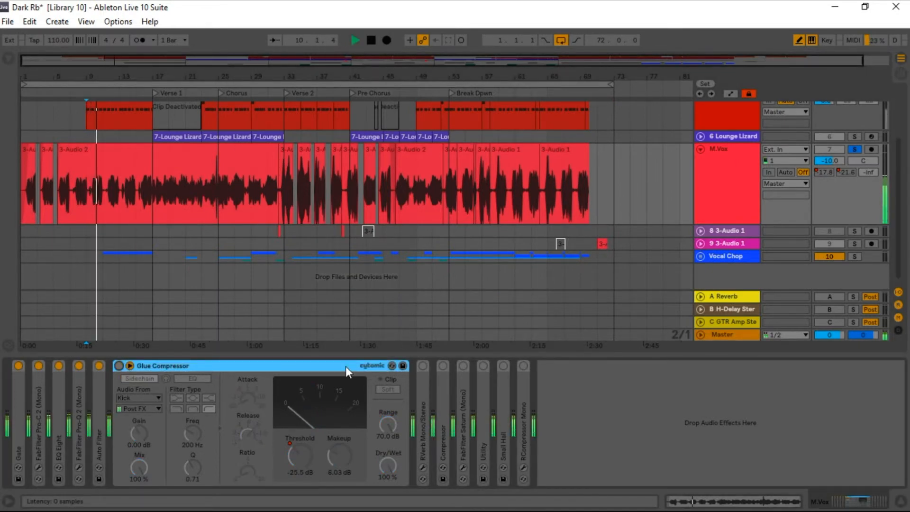
key(space)
click(117, 365)
key(space)
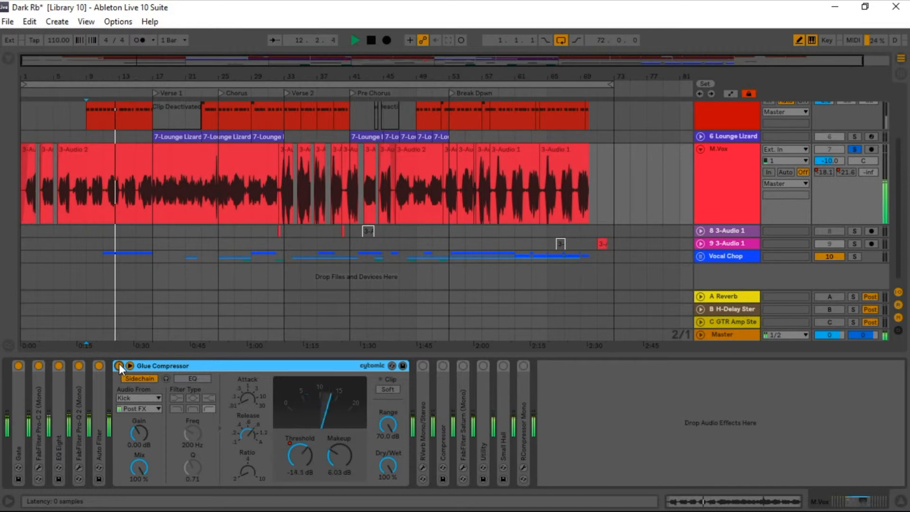
key(space)
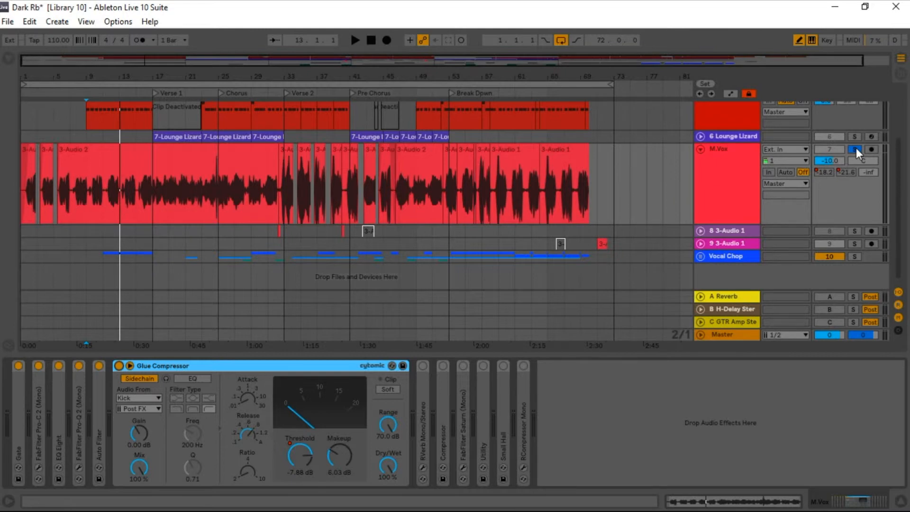
Unsolo M.Vox and audition the sidechained vocal in the full mix from bar 9.
click(855, 149)
key(space)
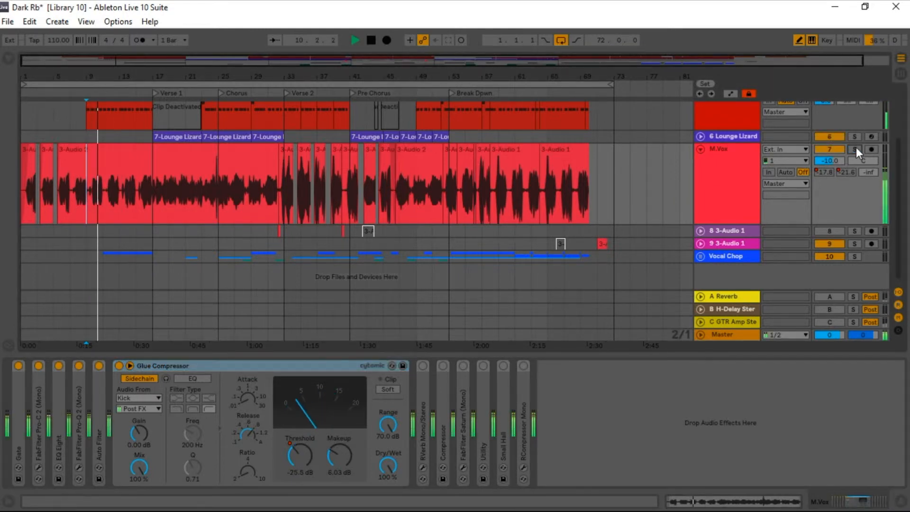
key(space)
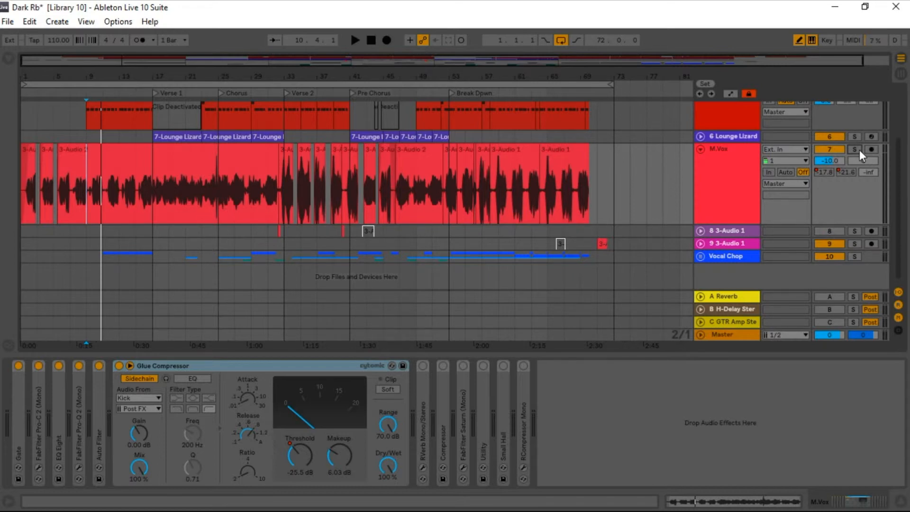
Collapse Glue Compressor, and review the RVerb settings in its plug-in window before closing it.
double_click(223, 364)
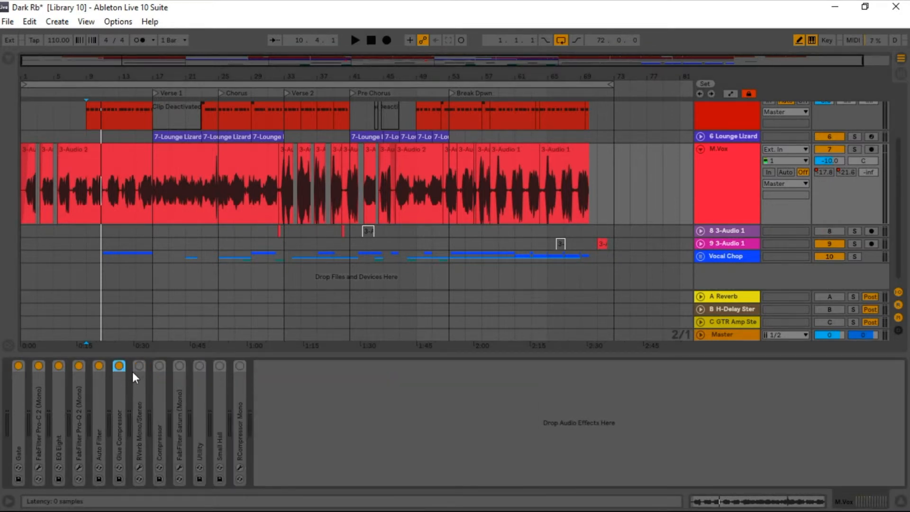
double_click(138, 393)
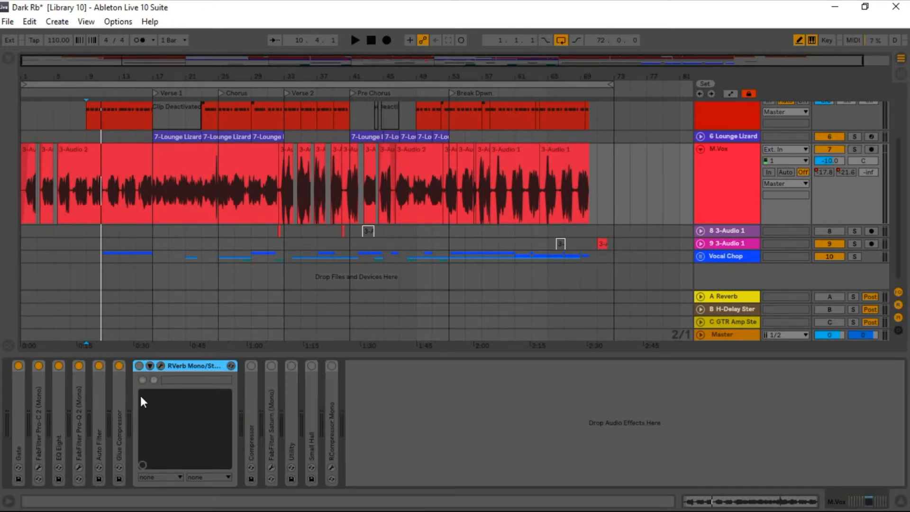
click(160, 366)
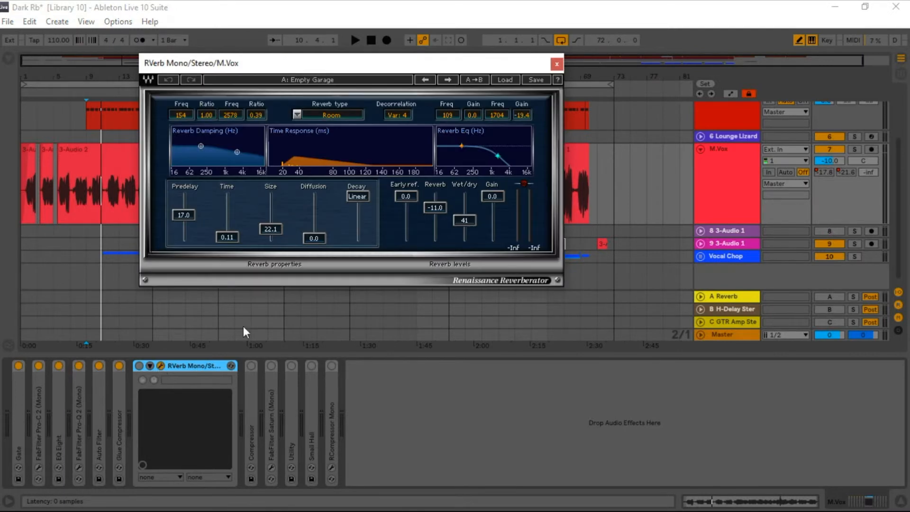
click(556, 63)
Expand and enable the Compressor, collapse RVerb, and audition the compressed vocal in the mix.
double_click(255, 390)
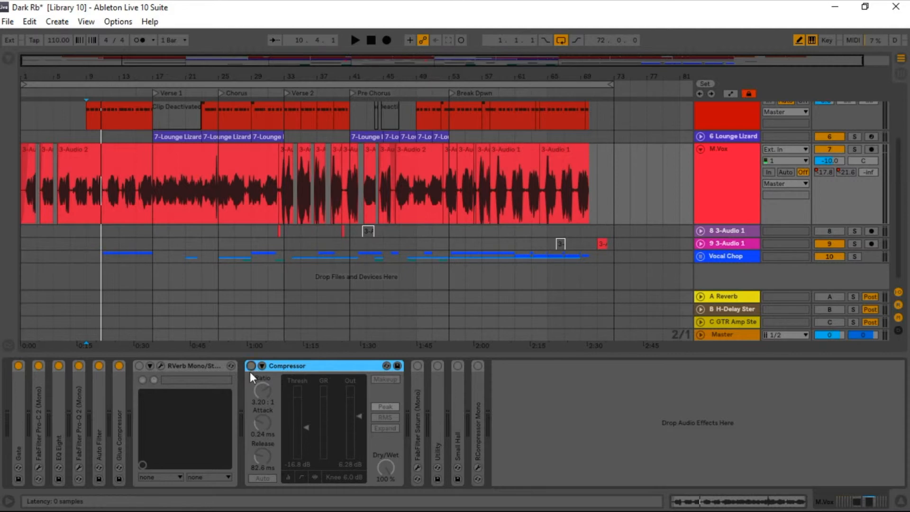
double_click(196, 369)
key(space)
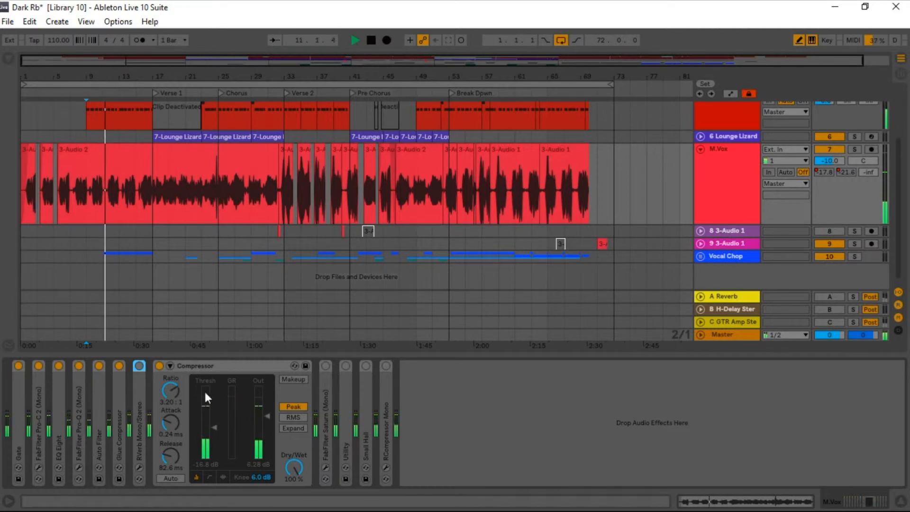
key(space)
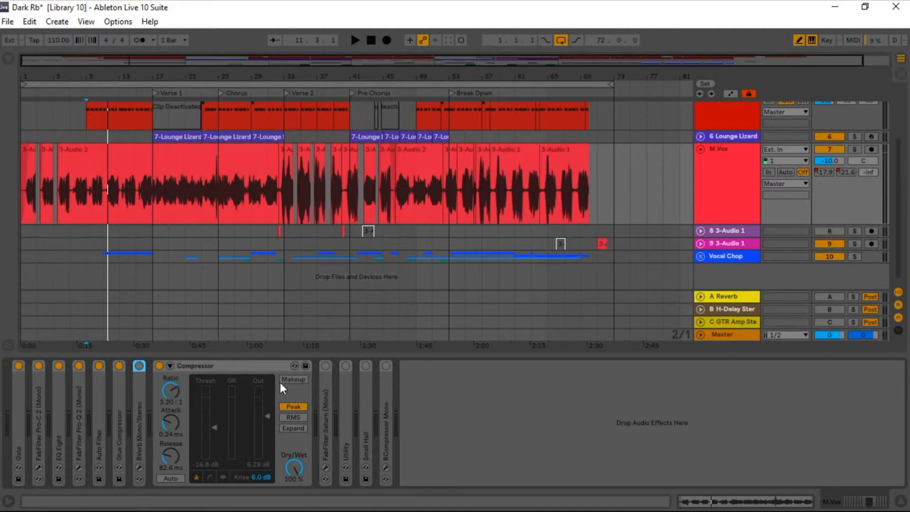
Expand and enable FabFilter Saturn, open its plug-in window, and move the window clear of the device chain.
double_click(330, 402)
click(348, 367)
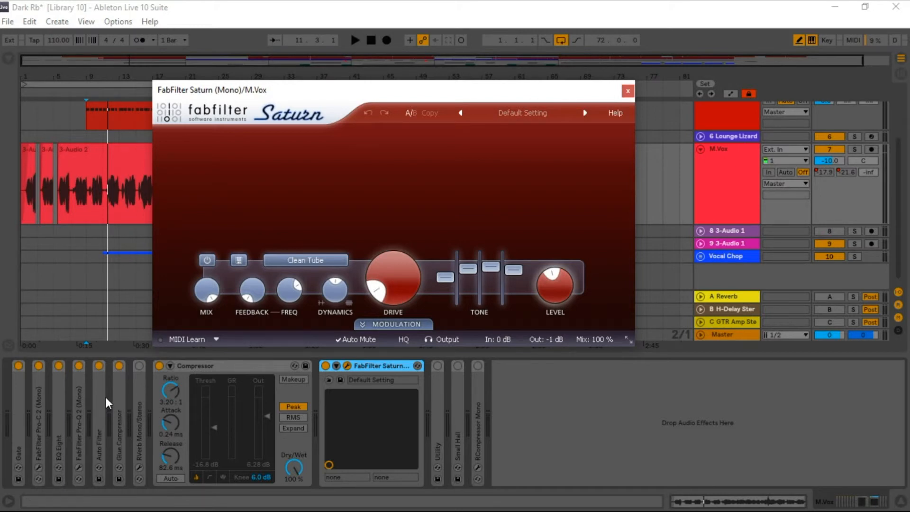
drag(245, 95, 172, 78)
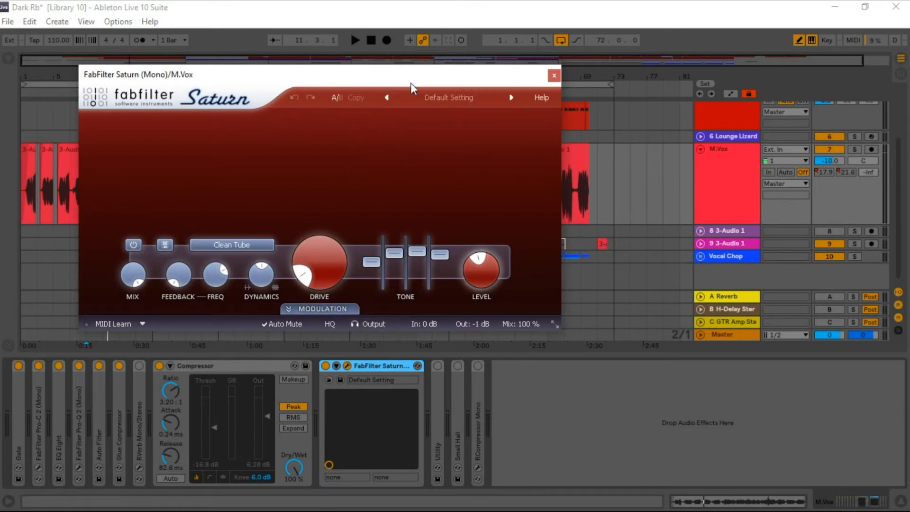
Close the FabFilter Saturn window and audition the saturated vocal in the mix.
click(553, 75)
key(space)
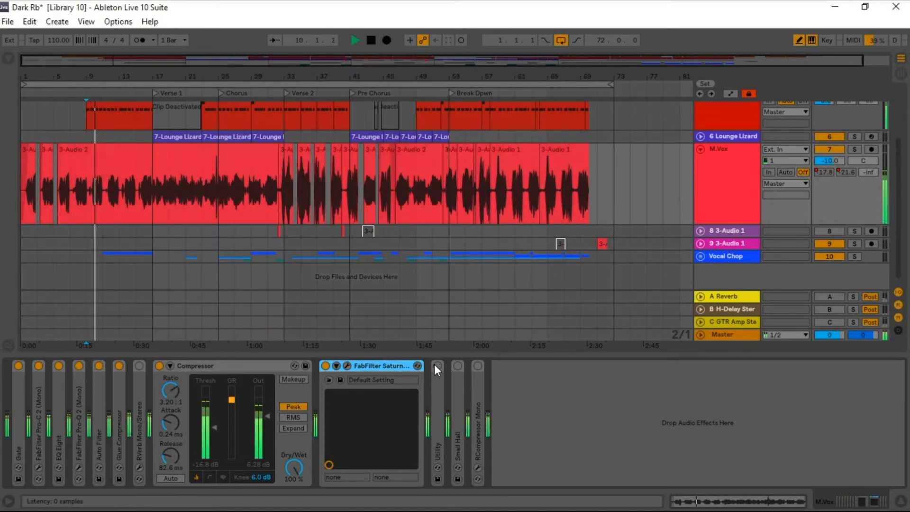
key(space)
Collapse FabFilter Saturn and the Compressor, and enable Utility on M.Vox.
double_click(388, 364)
click(246, 364)
double_click(246, 363)
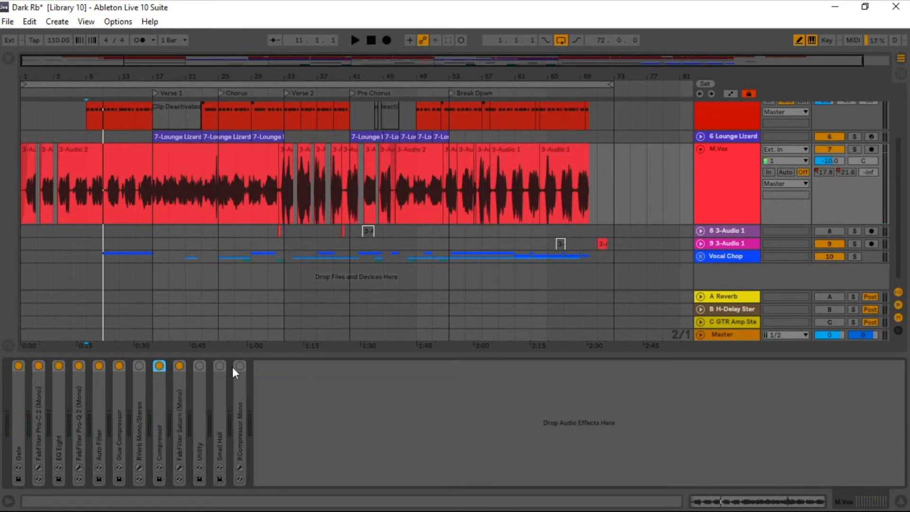
click(199, 365)
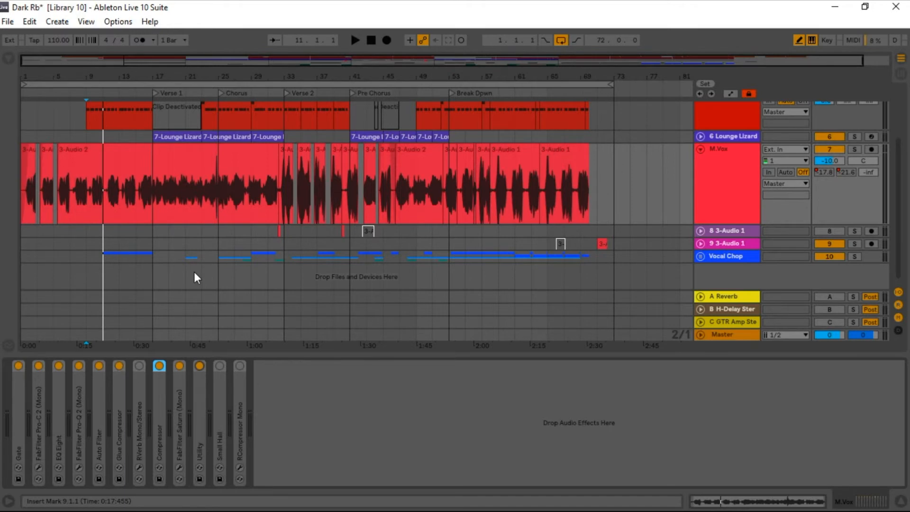
Audition the vocal in the mix from bar 9 with Utility enabled.
scroll(195, 273, up, 4)
scroll(194, 273, down, 3)
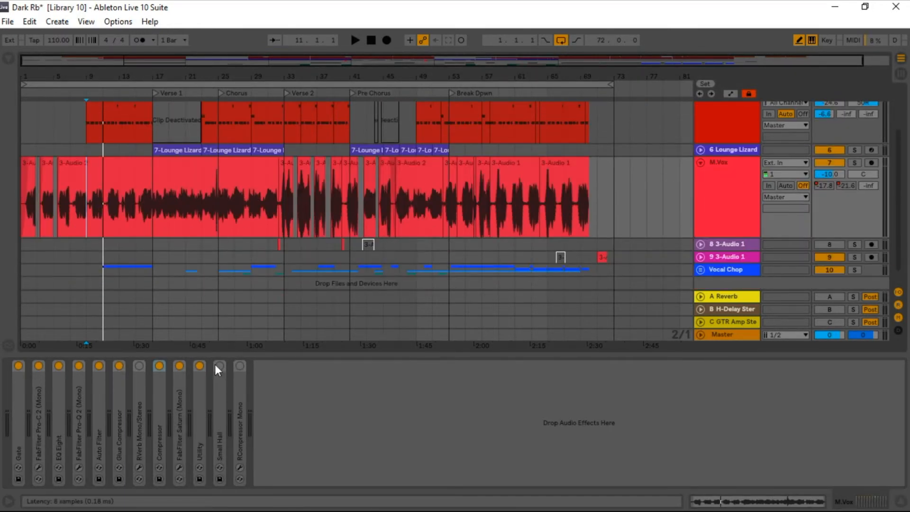
key(space)
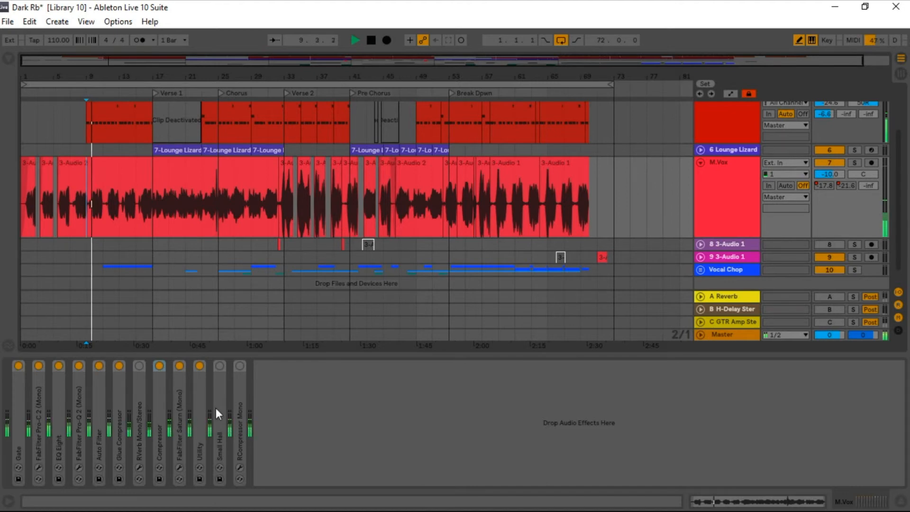
key(space)
Disable FabFilter Saturn, enable the Small Hall reverb, and expand both Utility and Small Hall.
click(176, 369)
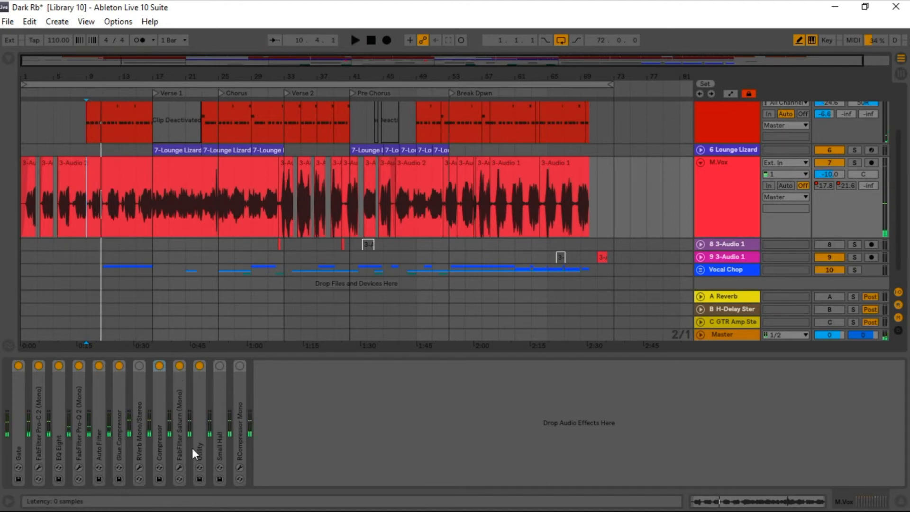
key(space)
click(220, 365)
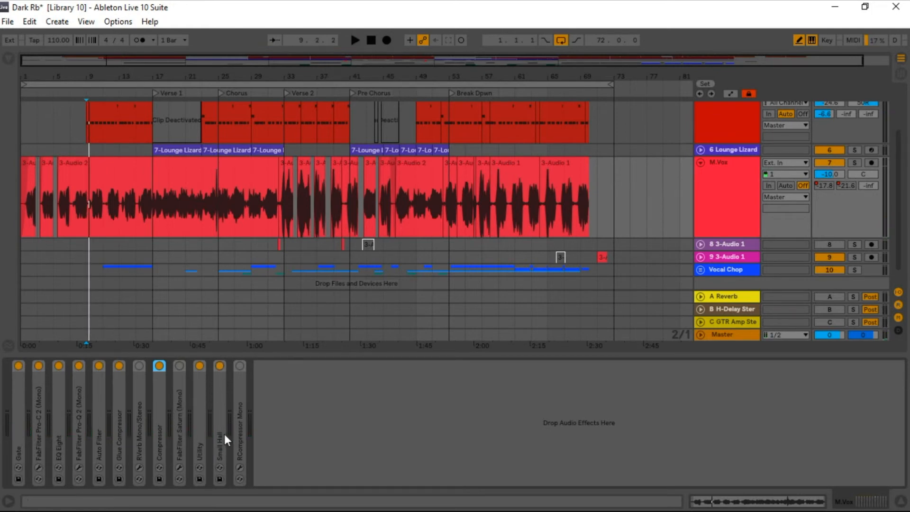
double_click(198, 400)
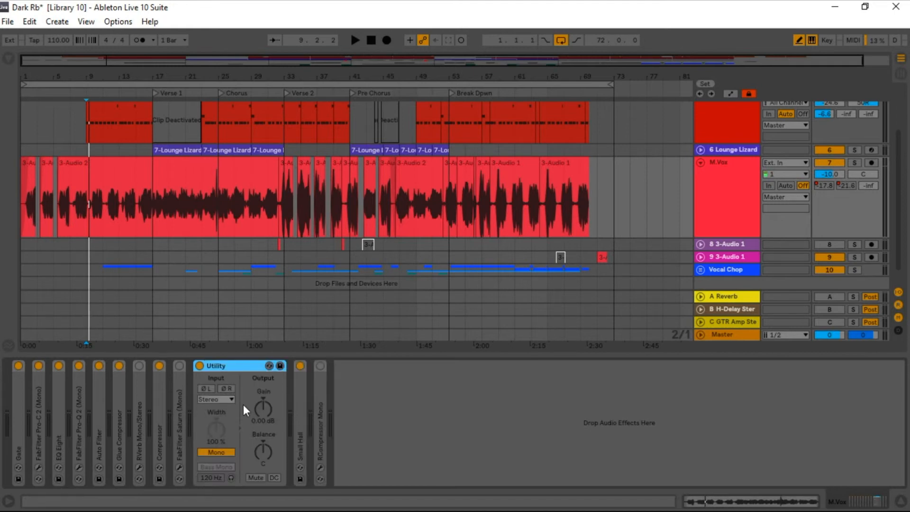
double_click(303, 399)
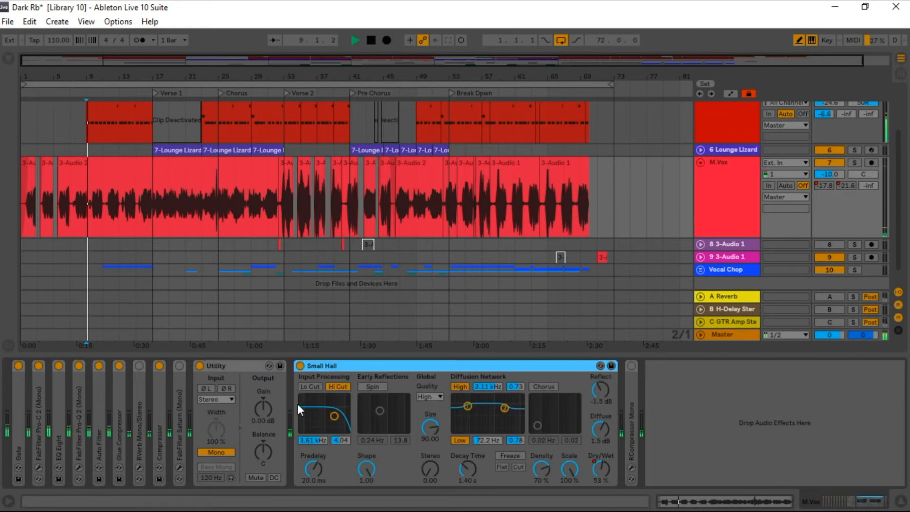
Compare the Small Hall reverb on the vocal in the mix with Utility bypassed and with it re-enabled.
click(201, 365)
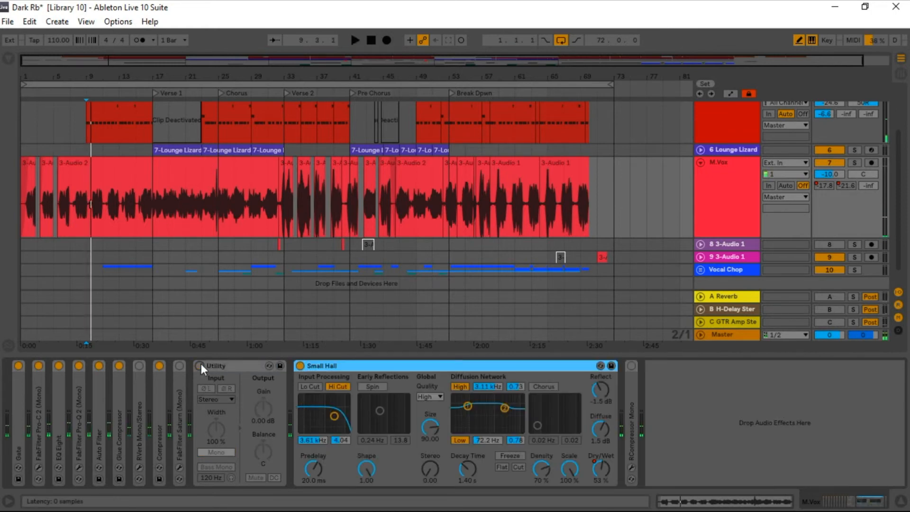
key(space)
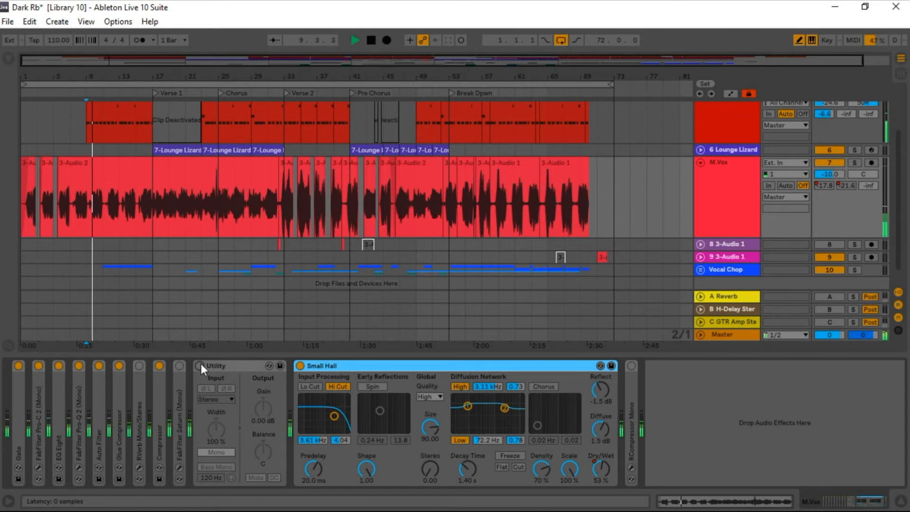
key(space)
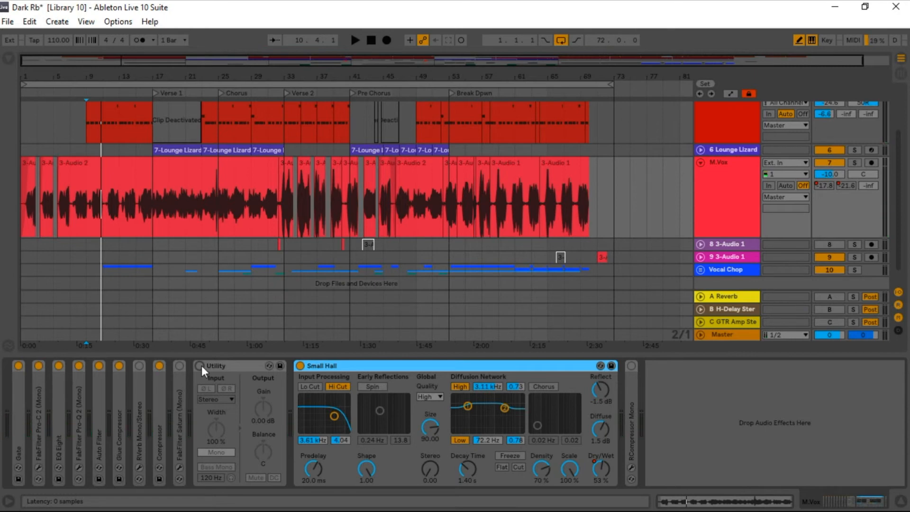
click(200, 365)
key(space)
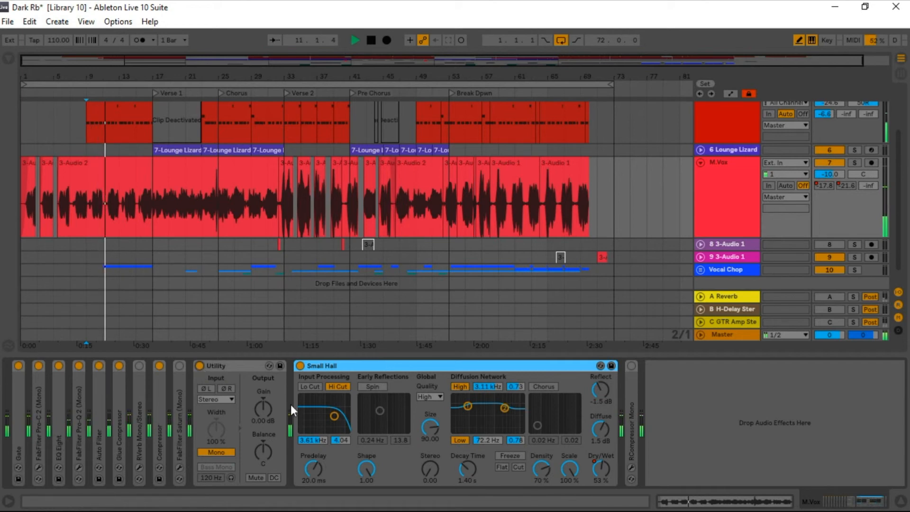
key(space)
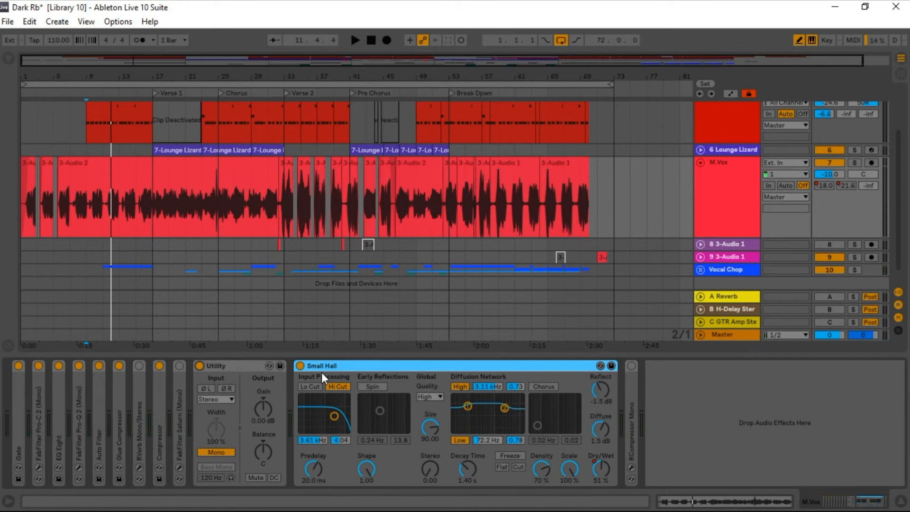
Enable and expand RCompressor Mono, and collapse Small Hall and Utility.
double_click(545, 366)
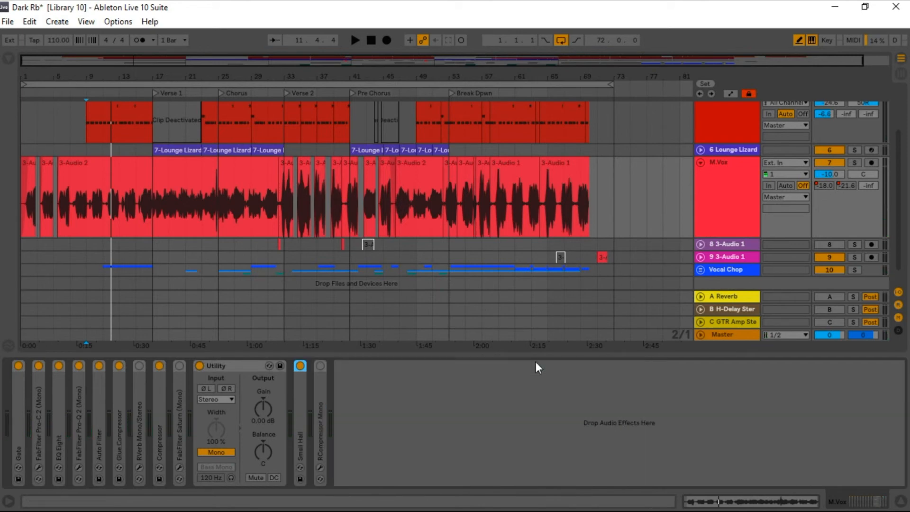
click(247, 365)
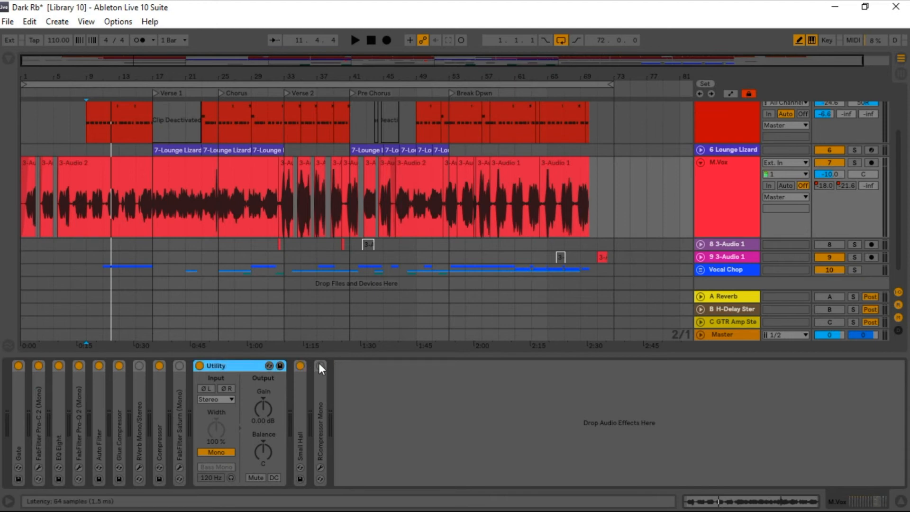
click(323, 419)
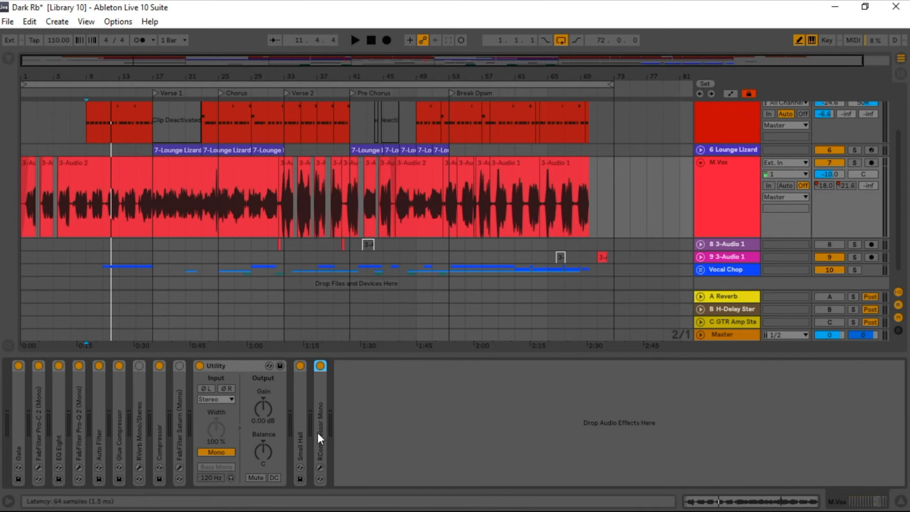
double_click(318, 433)
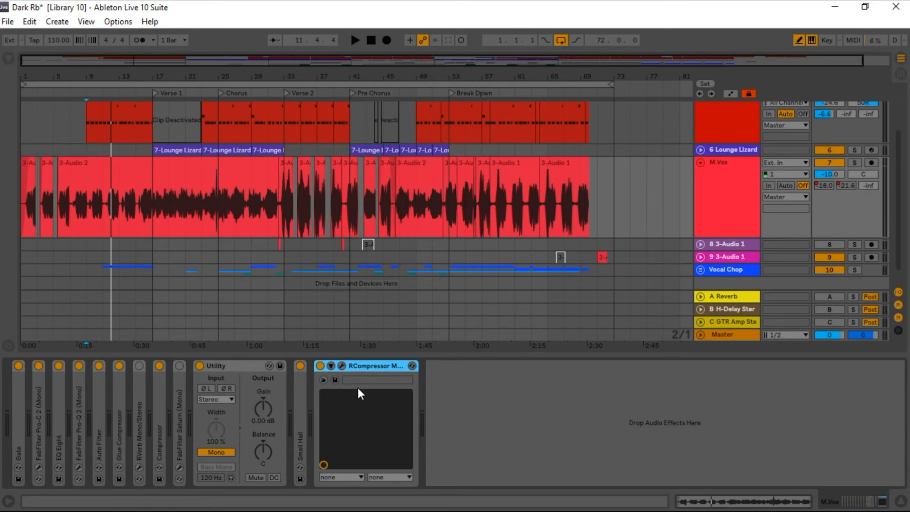
double_click(246, 365)
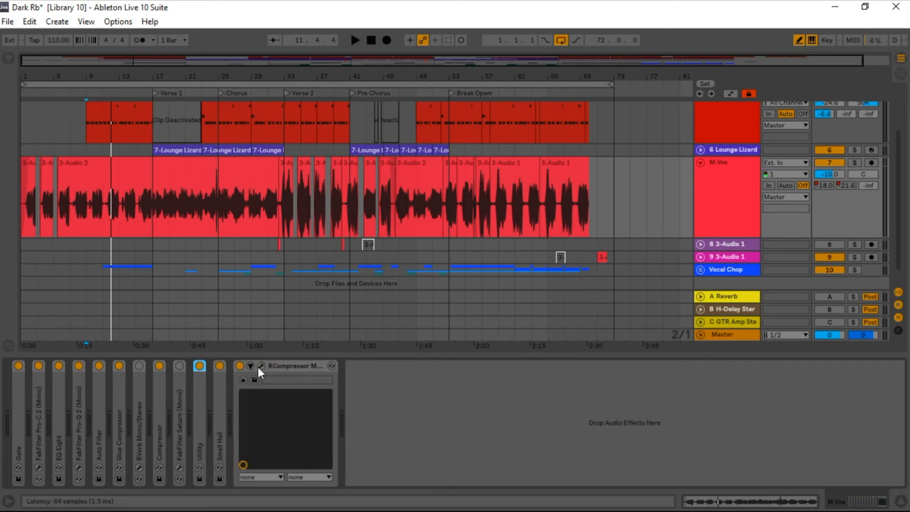
Enable the A Reverb and B H-Delay sends on the M.Vox track.
scroll(584, 189, down, 1)
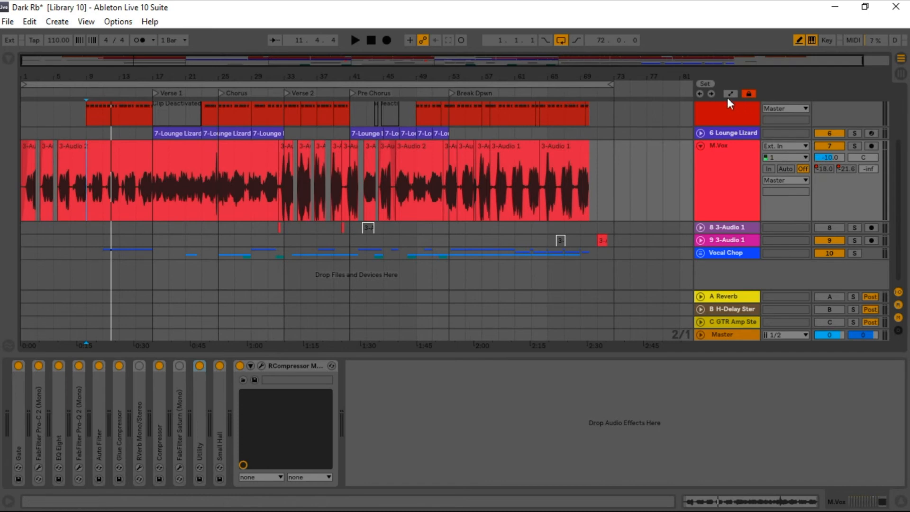
right_click(827, 163)
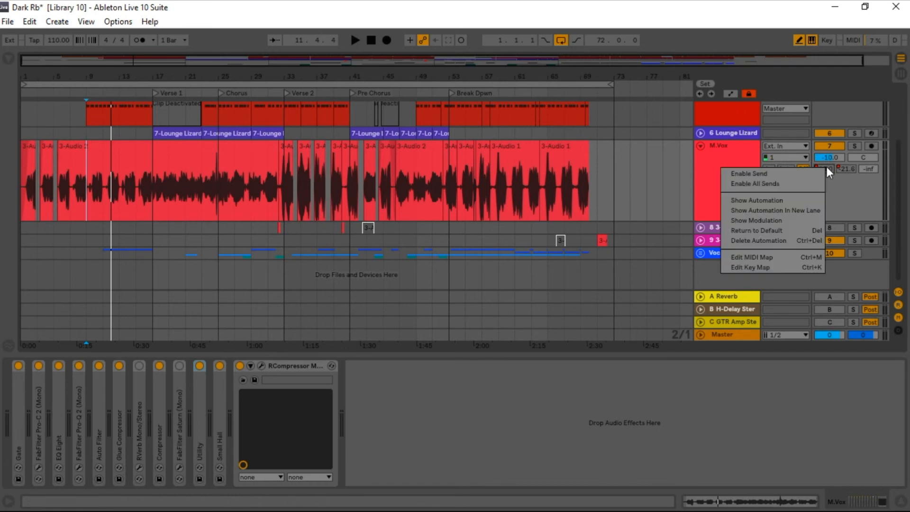
click(766, 173)
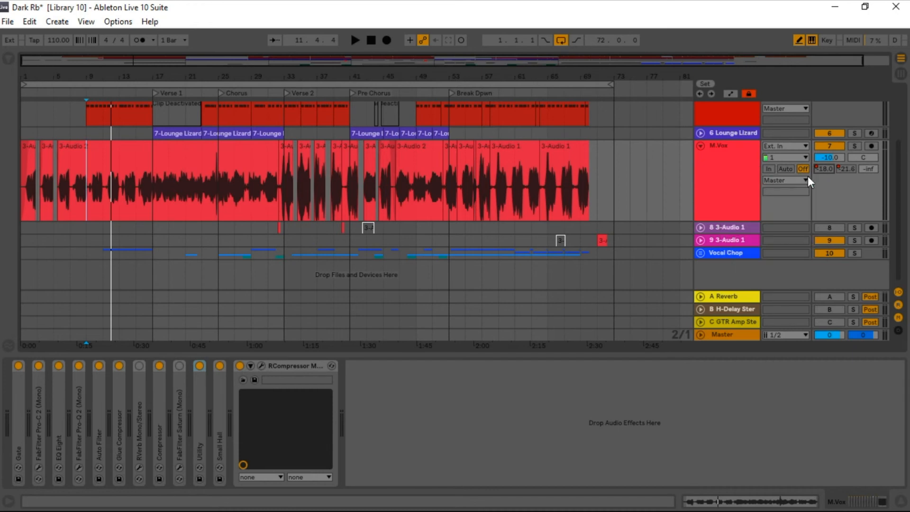
right_click(849, 171)
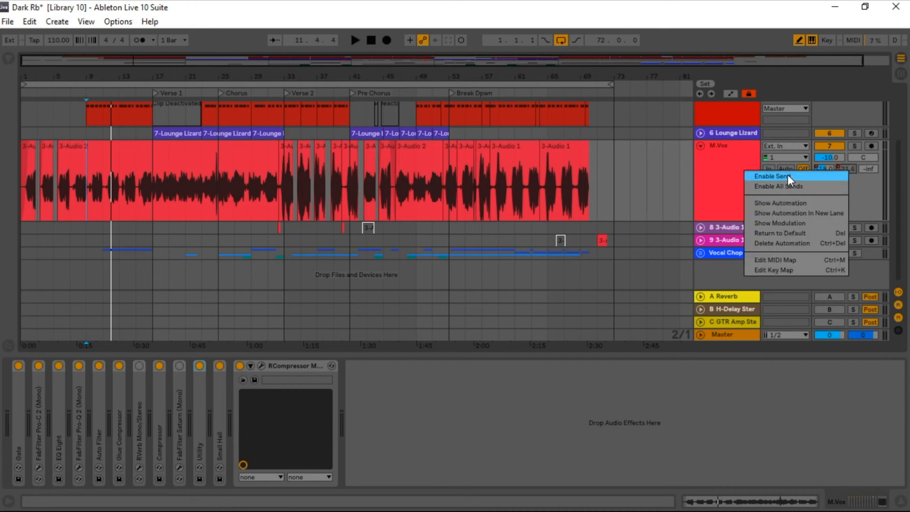
click(787, 174)
Show automation, expand Small Hall, and examine its Dry/Wet curve on M.Vox around the Break Down section.
click(729, 94)
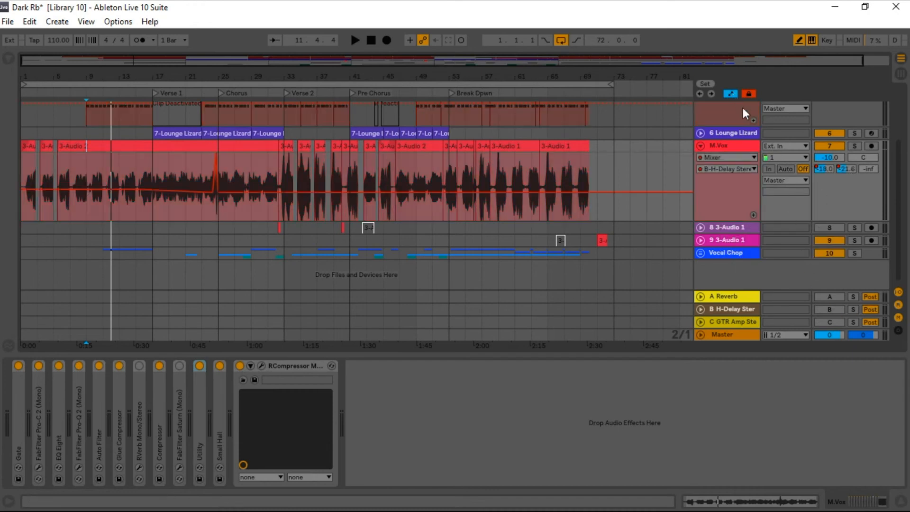
double_click(218, 417)
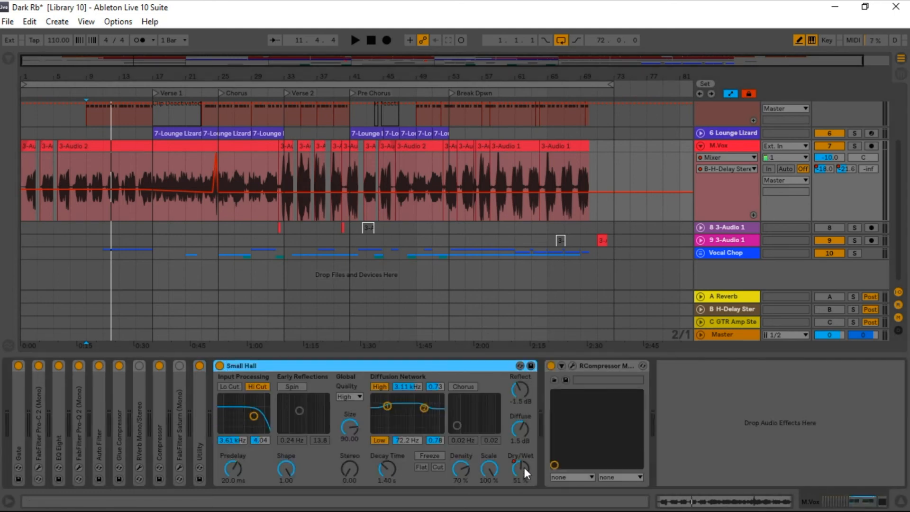
click(522, 468)
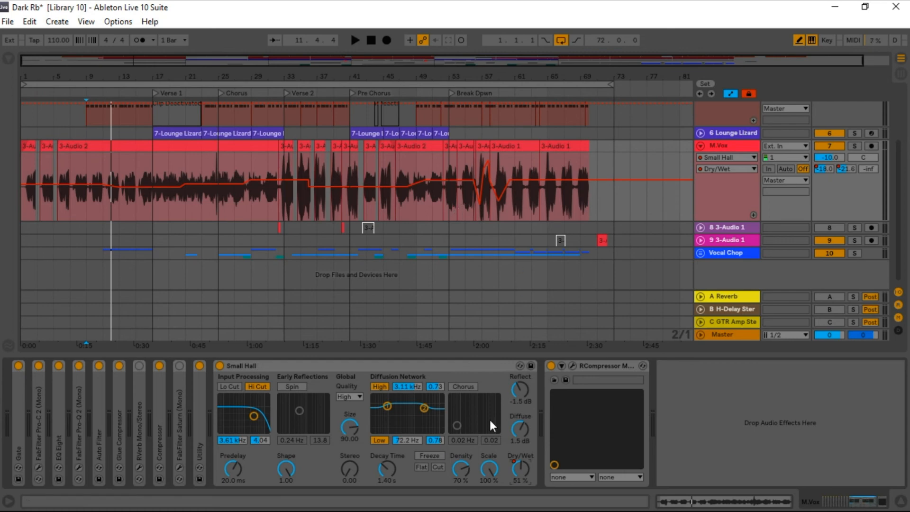
drag(485, 78, 486, 120)
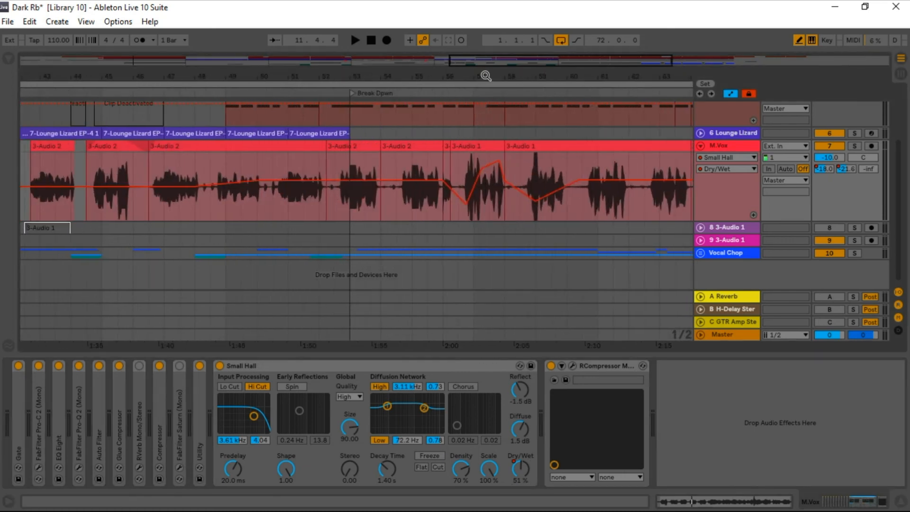
drag(458, 73, 458, 47)
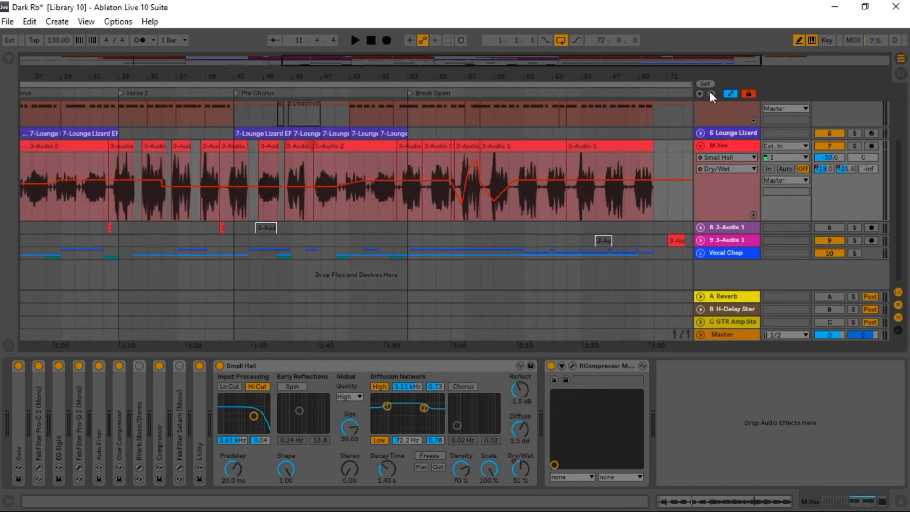
Hide the automation and audition the Break Down section from bar 55.
click(730, 94)
click(437, 209)
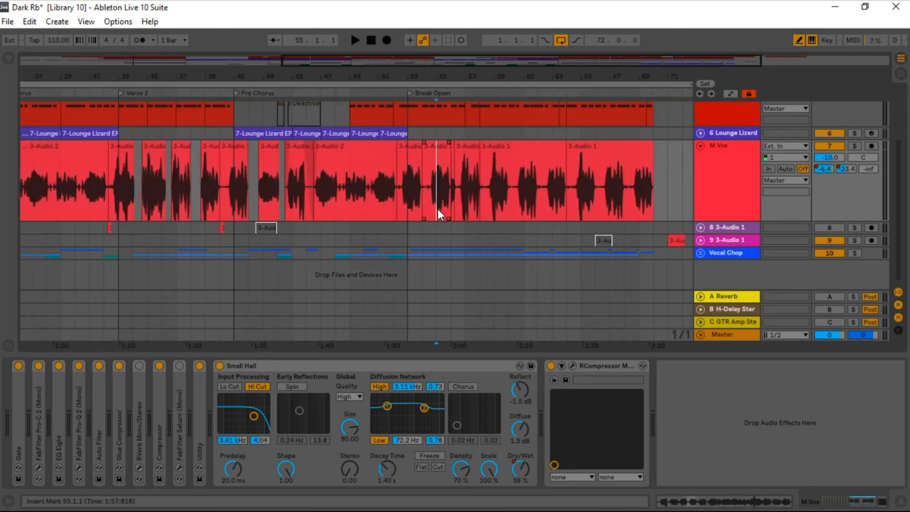
key(space)
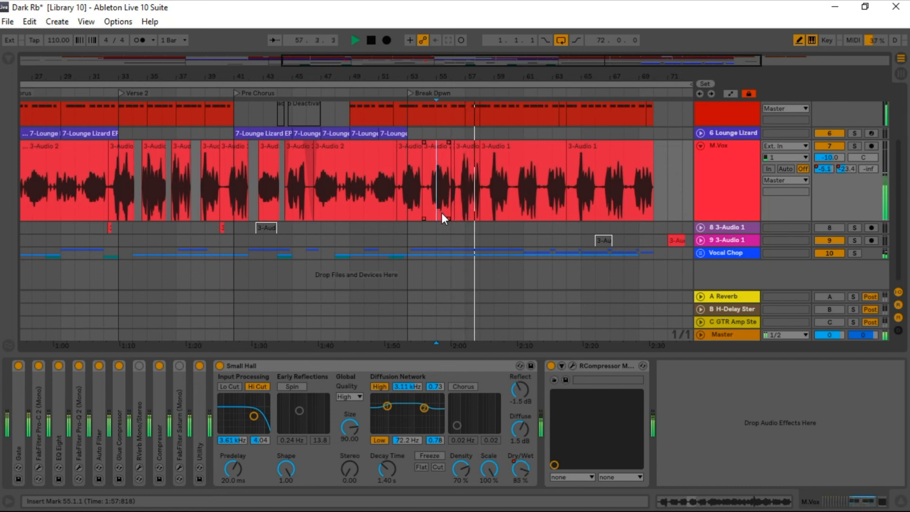
key(space)
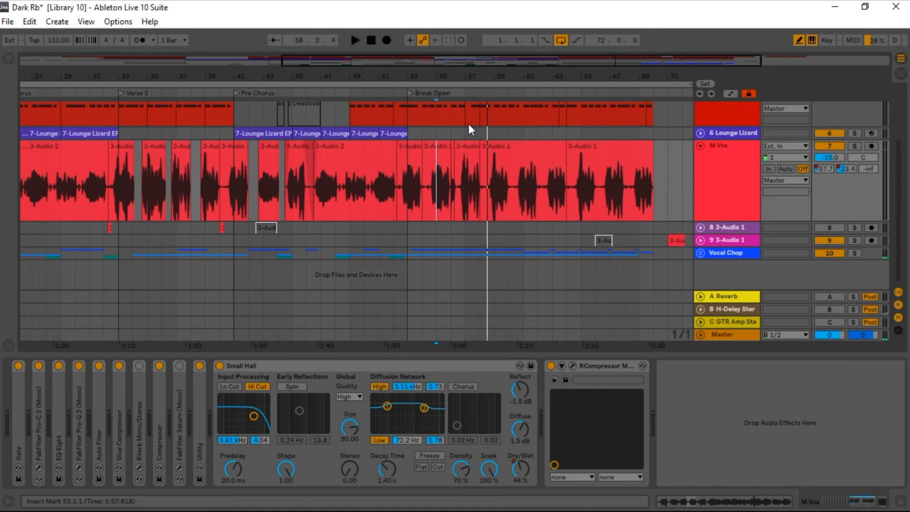
scroll(489, 73, down, 3)
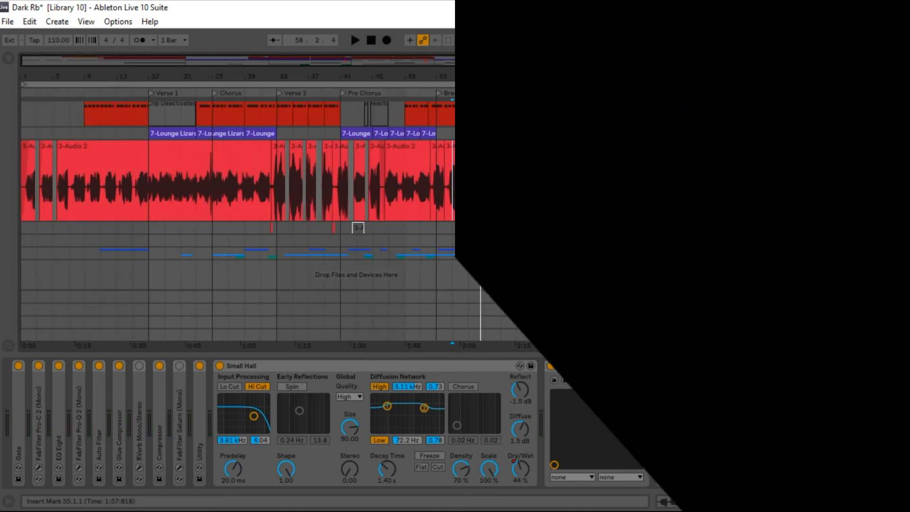